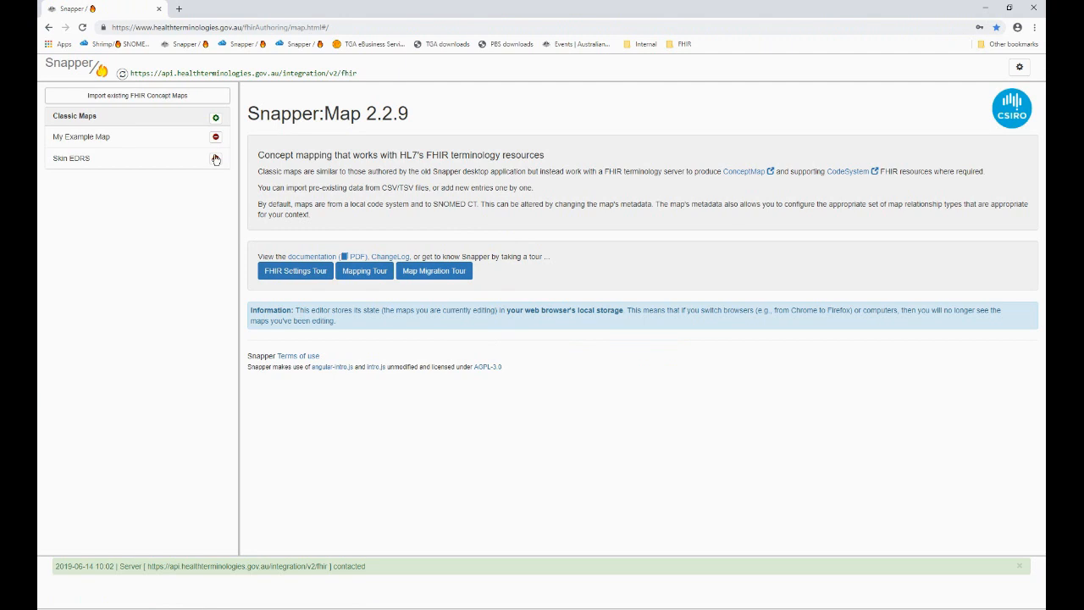
Create a new classic map named "Lab tests" with the description "Map of panel test names to SNOMED CT-AU"
click(216, 118)
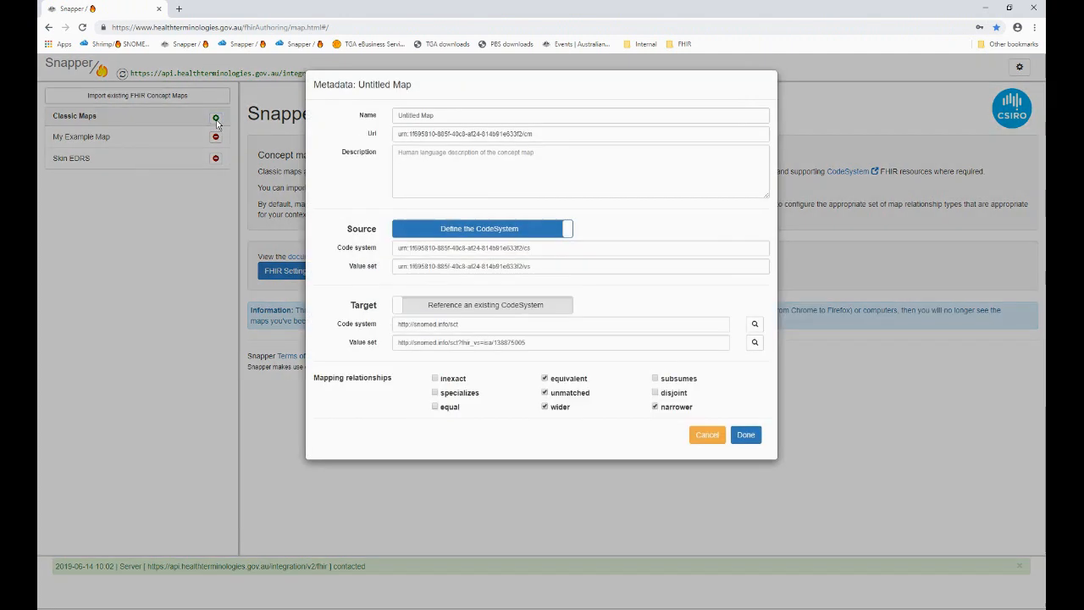
drag(451, 118, 374, 121)
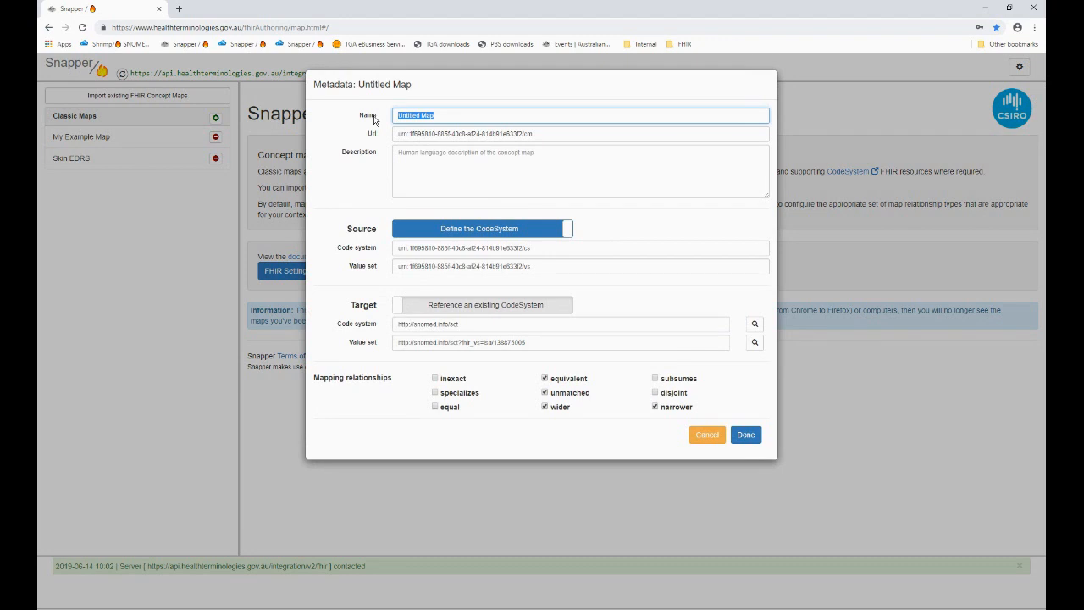
text(La)
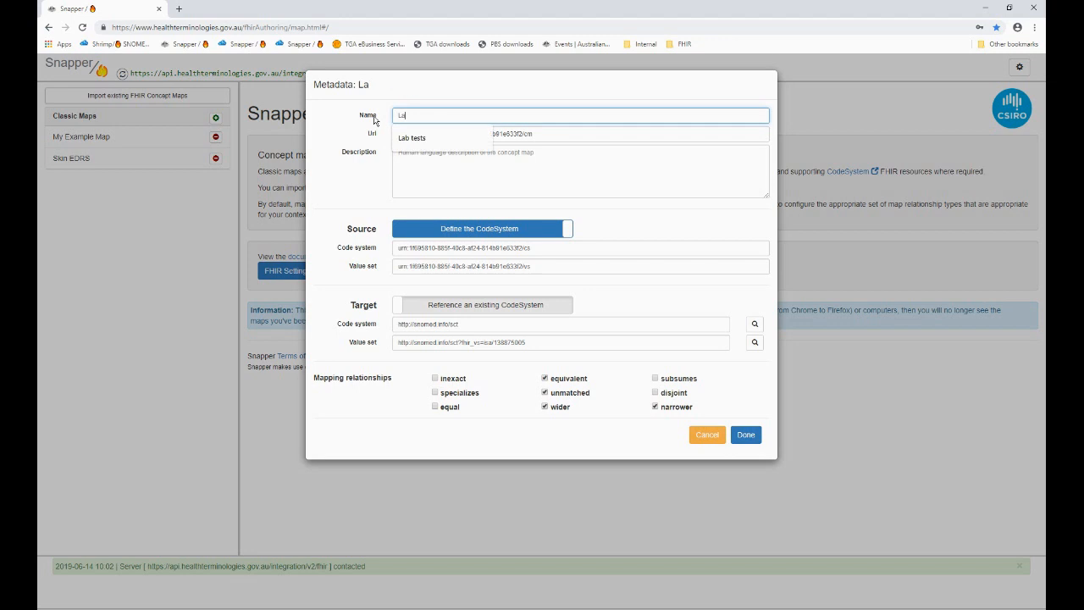
text(b tests)
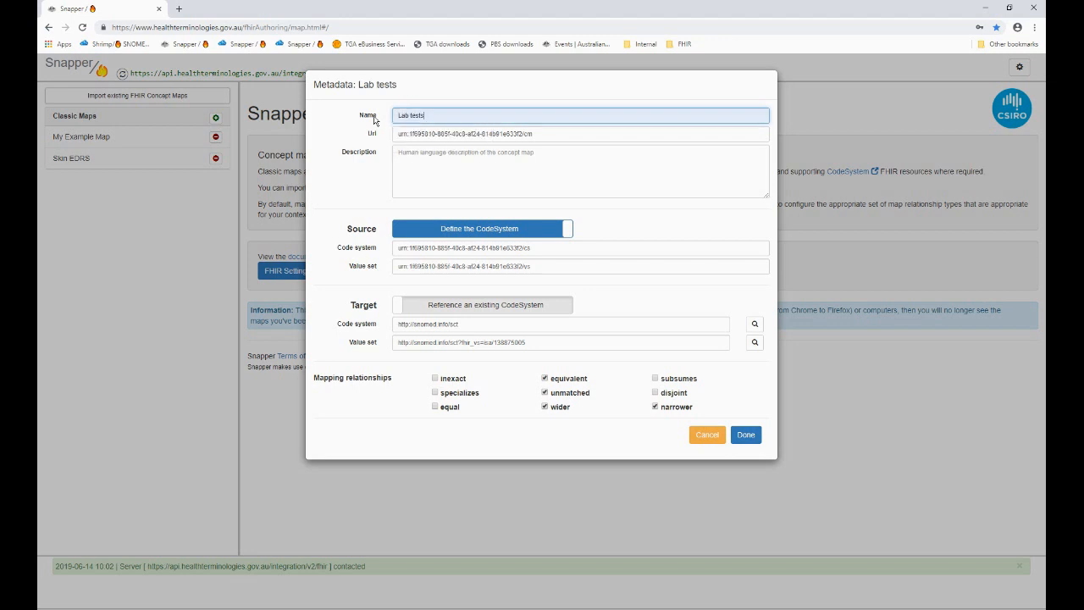
key(Tab)
key(Tab)
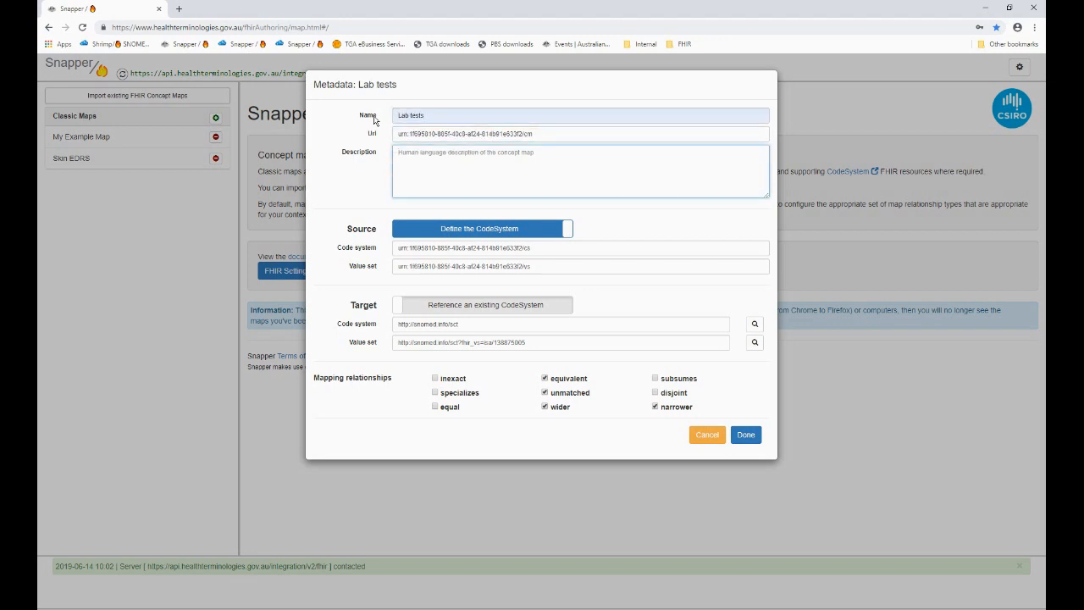
text(Map of panel test name)
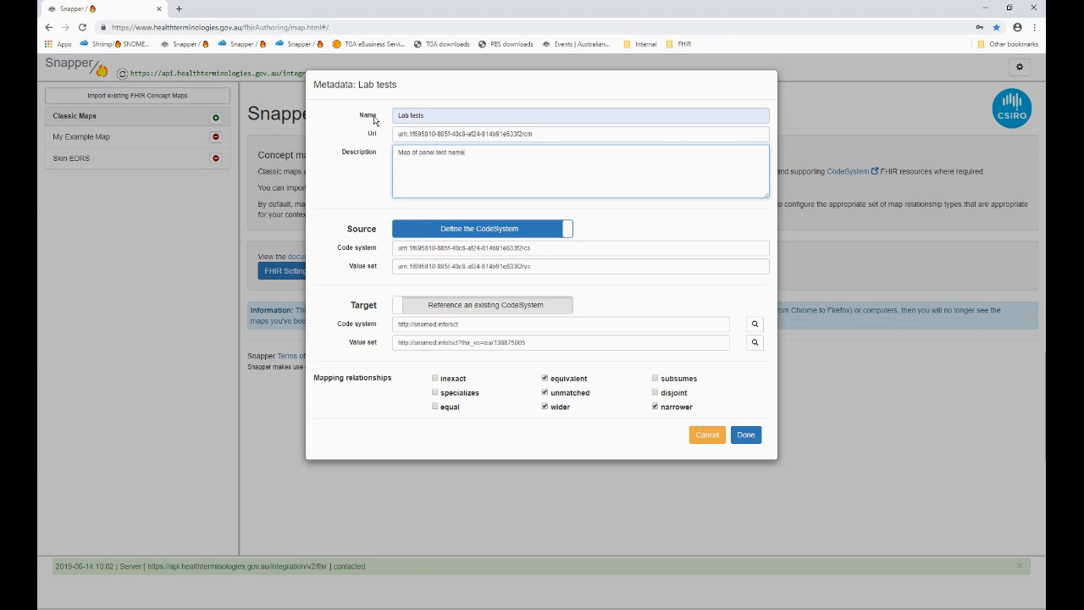
text(s to SNOMED CT-AU)
Set the map's target value set to the predefined Procedure foundation reference set and save the metadata
click(755, 342)
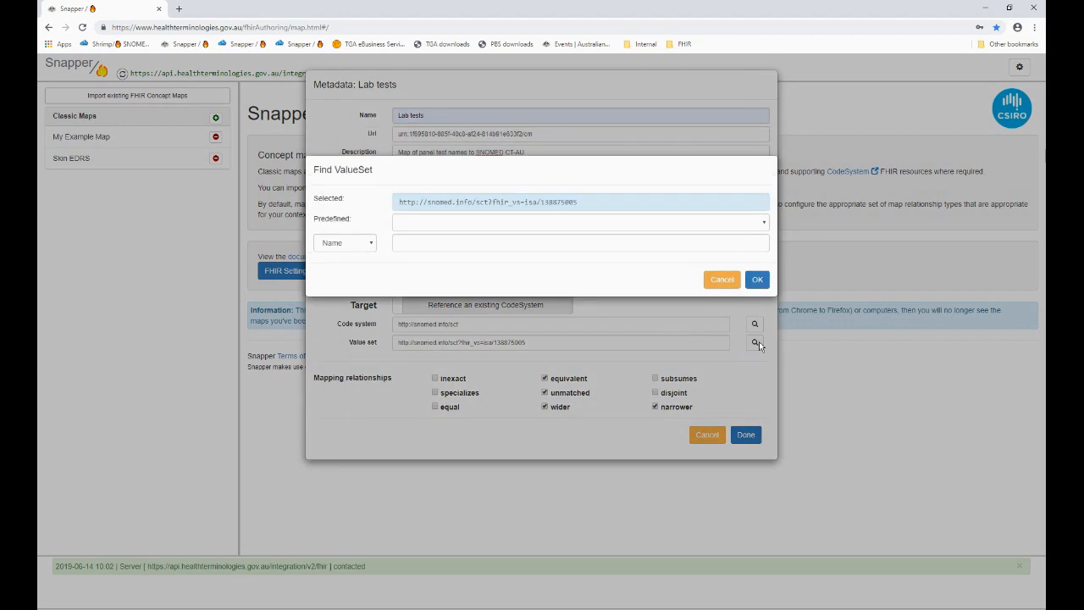
click(757, 223)
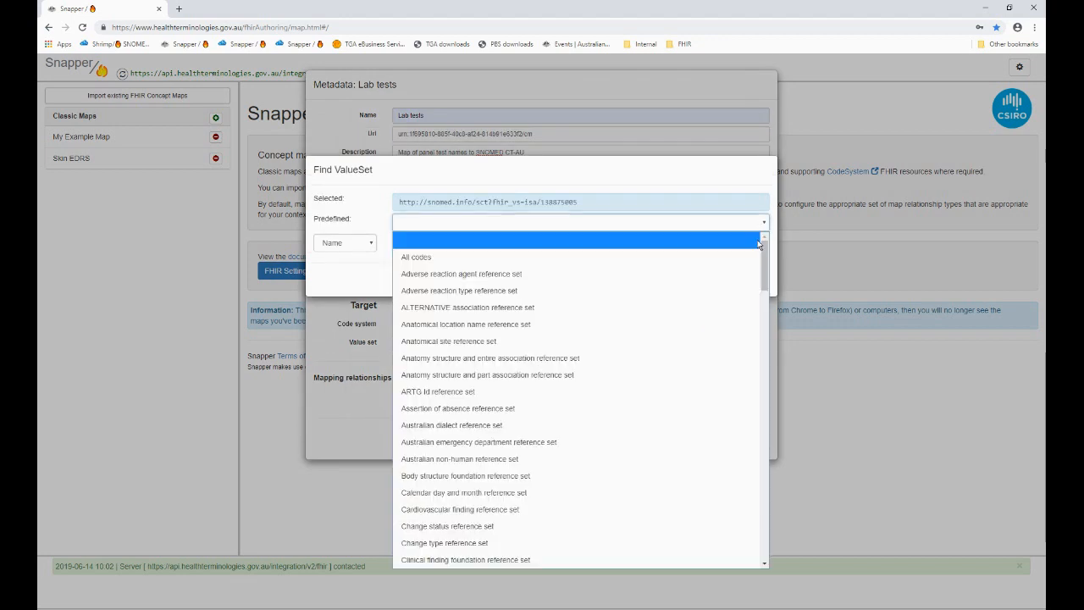
drag(763, 254, 755, 400)
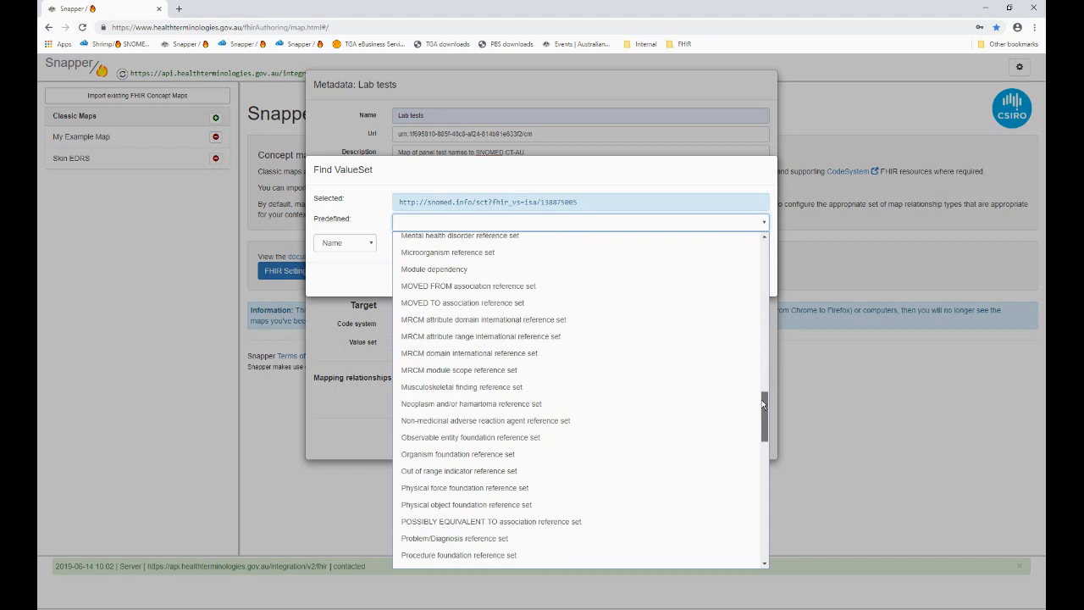
click(614, 555)
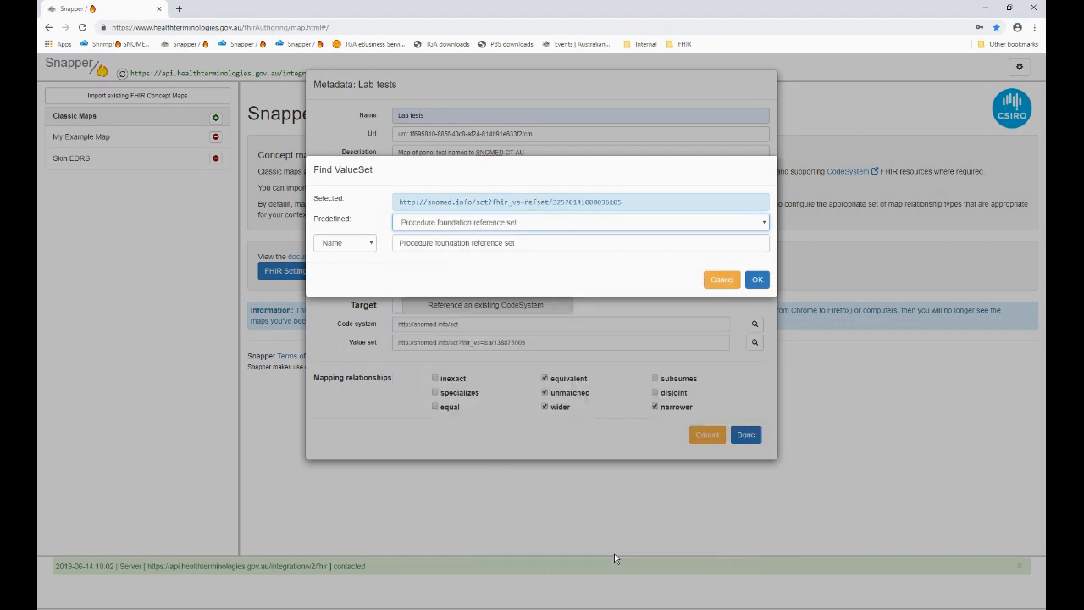
click(754, 282)
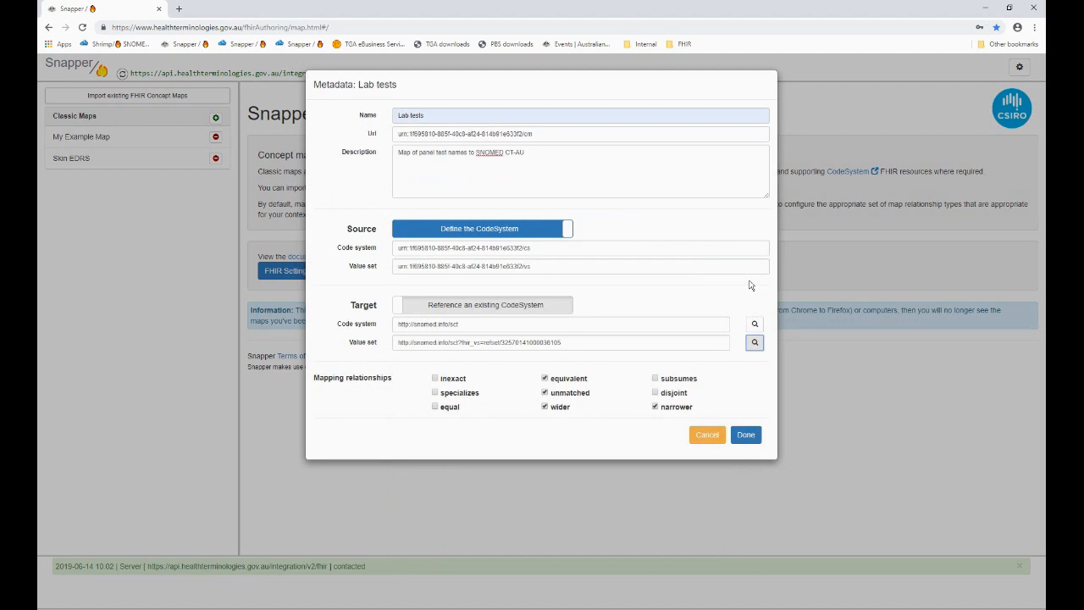
click(746, 435)
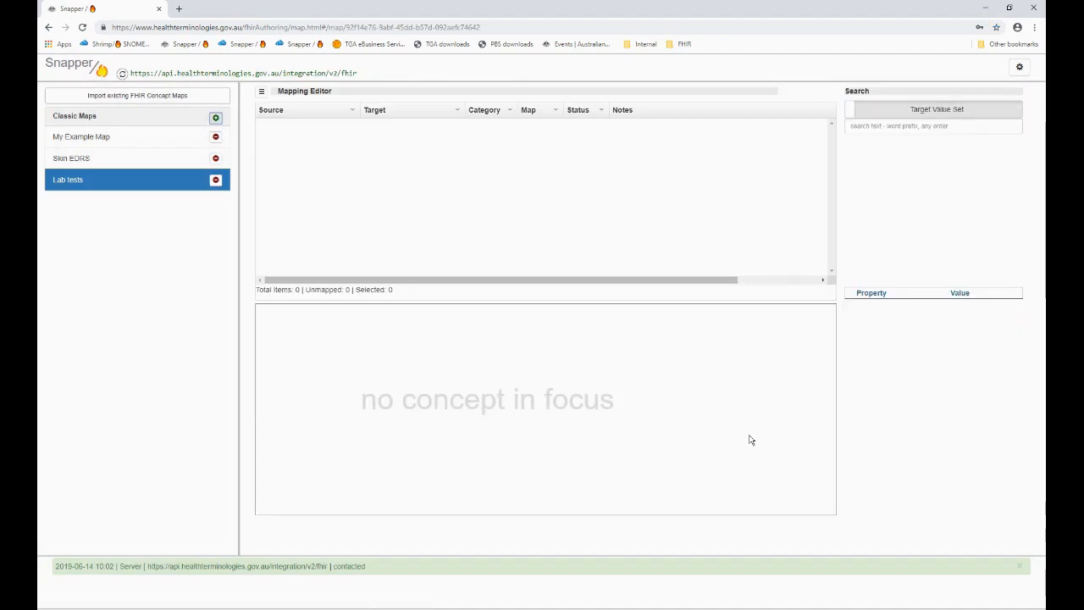
Start a code import for the Lab tests map from Path_panels_sample.txt, with TSV as the file type
click(262, 92)
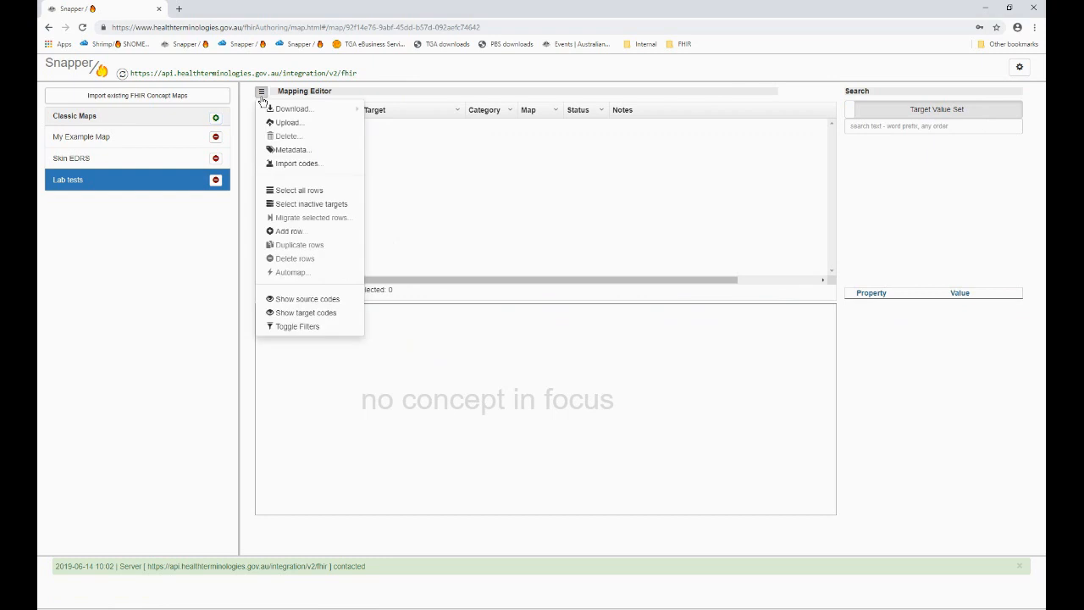
click(283, 164)
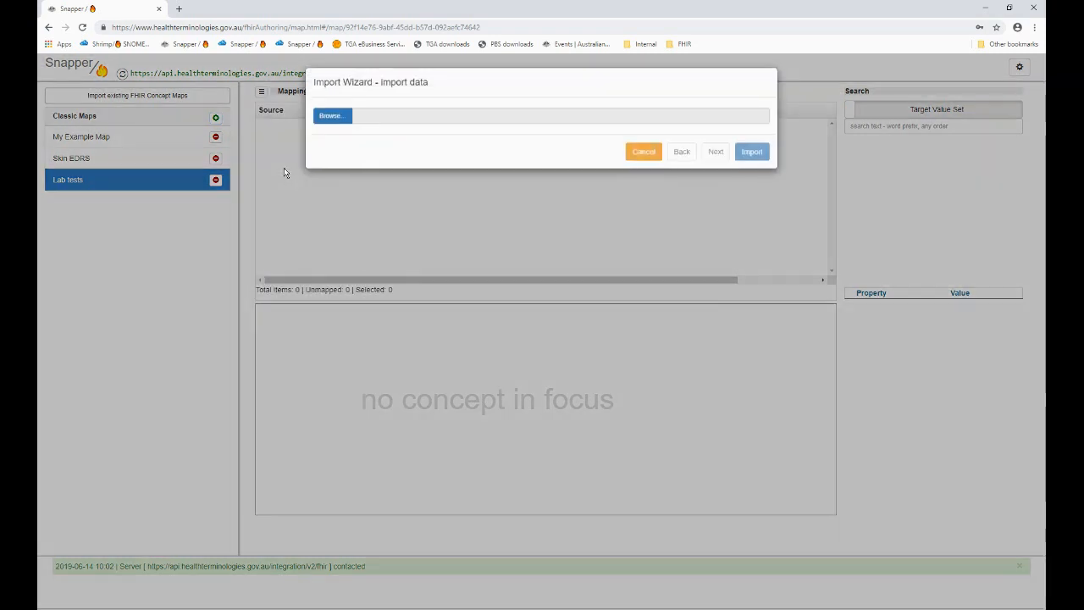
click(326, 124)
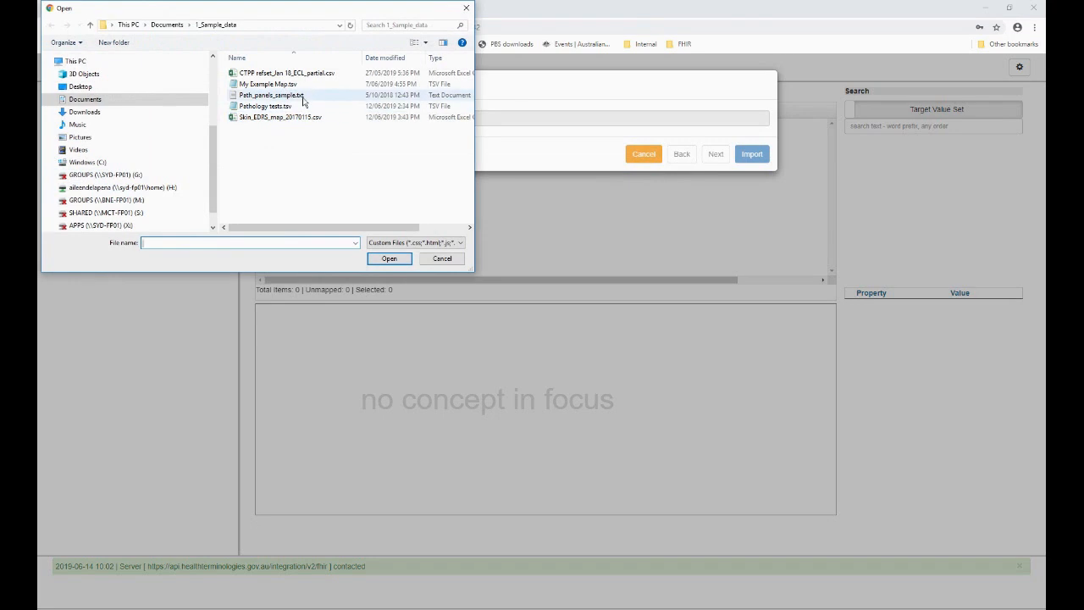
click(302, 96)
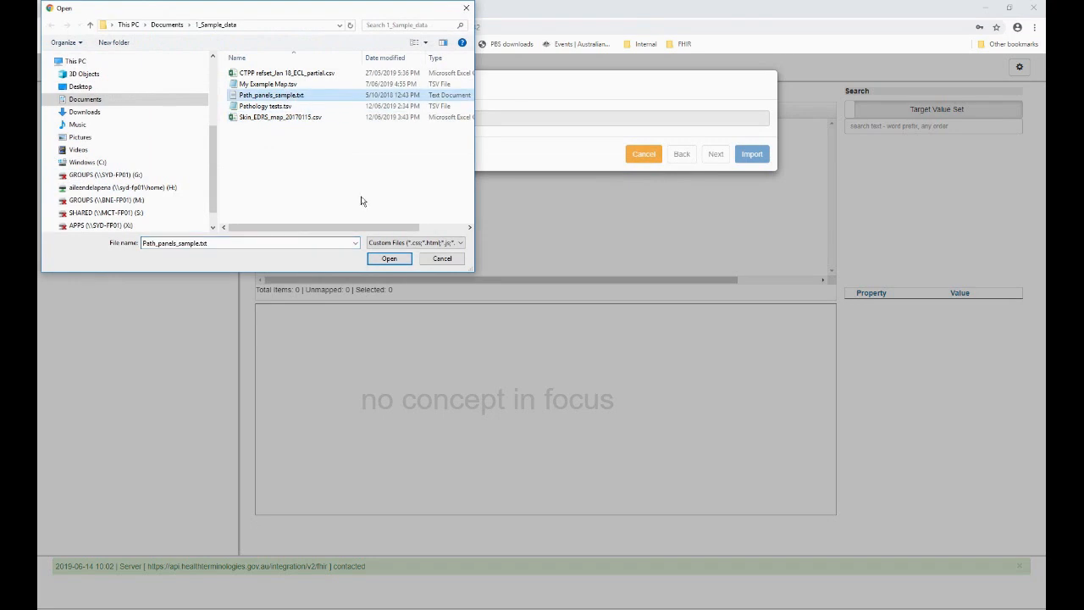
click(394, 260)
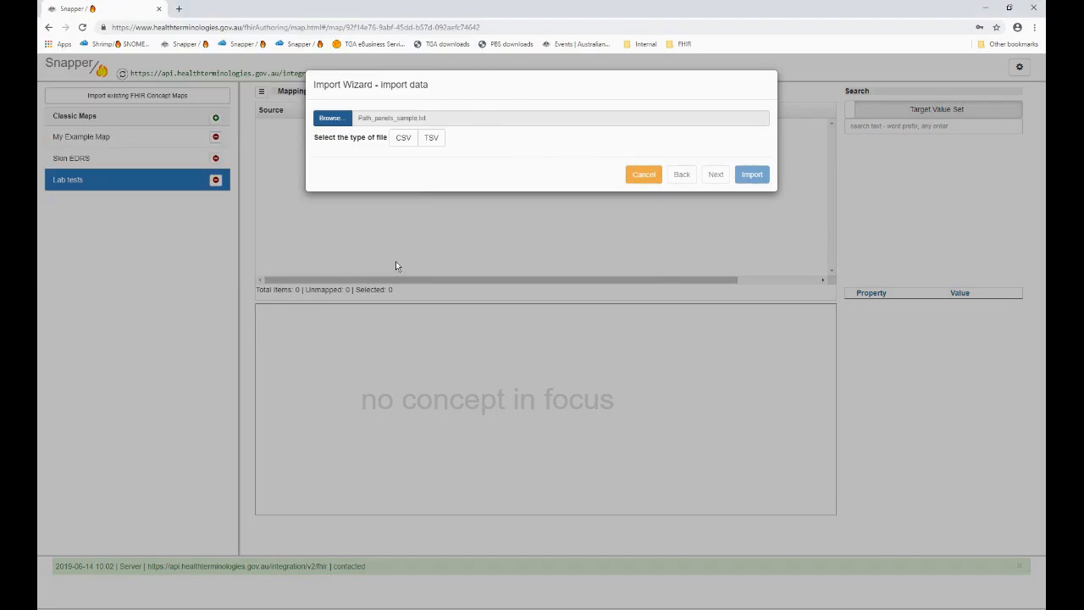
click(432, 138)
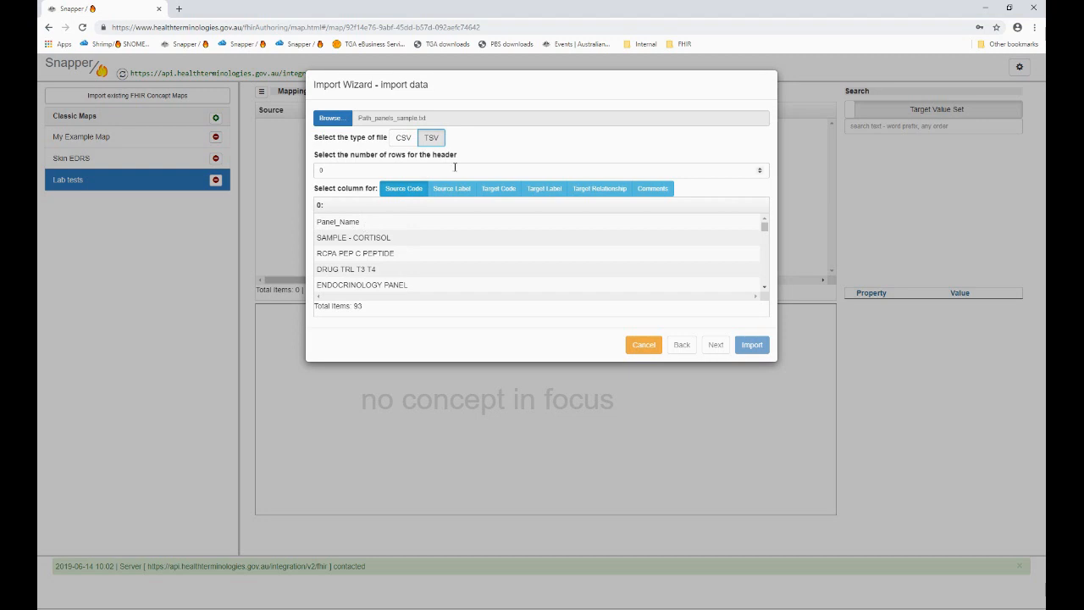
Import the codes with 1 header row, using the Panel Name column for both Source Code and Source Label
click(759, 168)
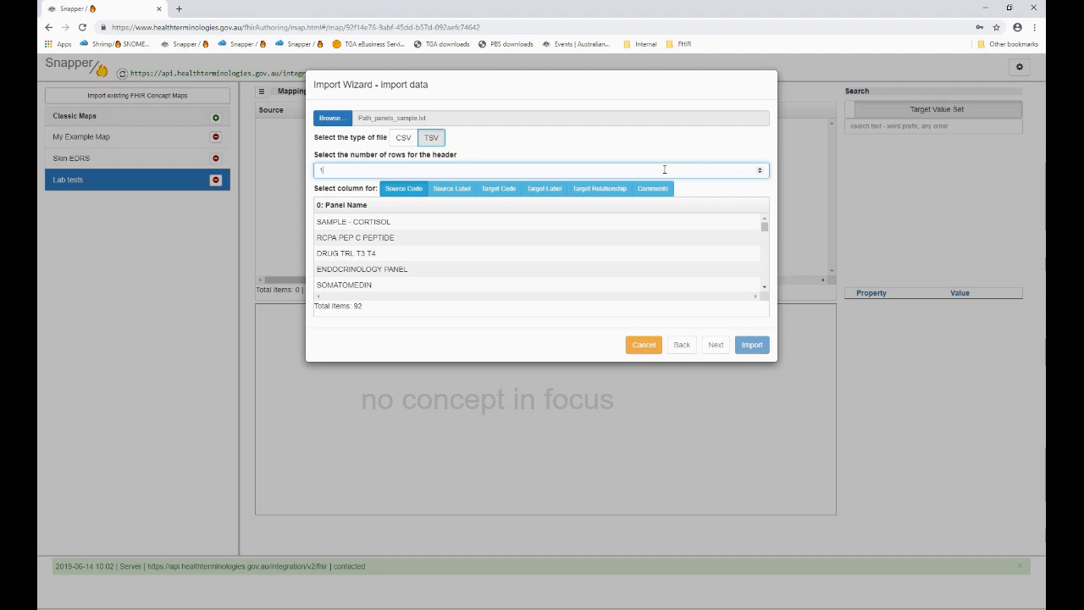
click(395, 188)
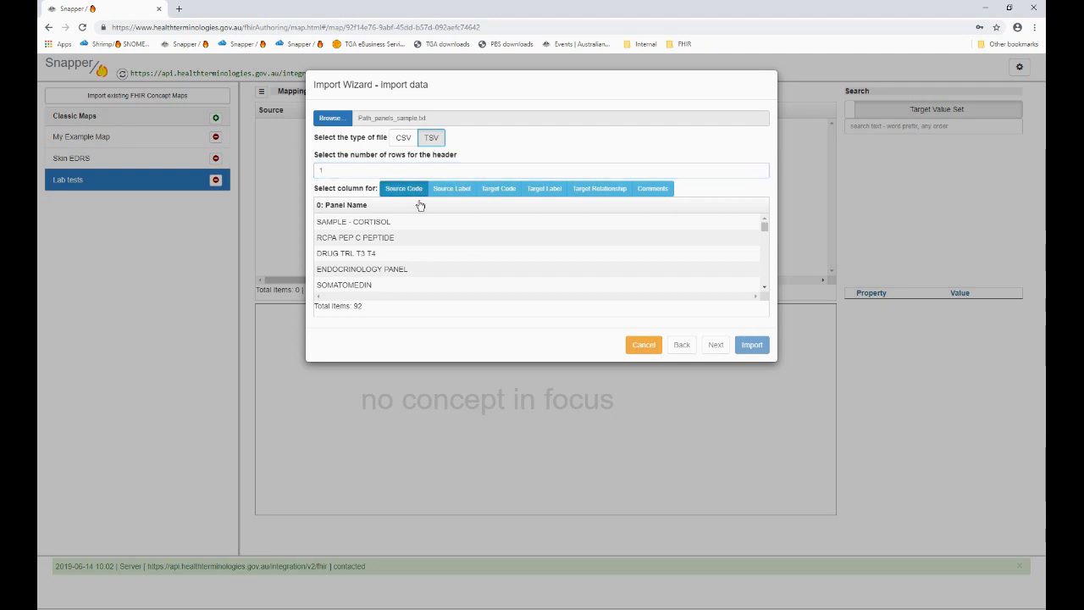
click(472, 257)
click(465, 189)
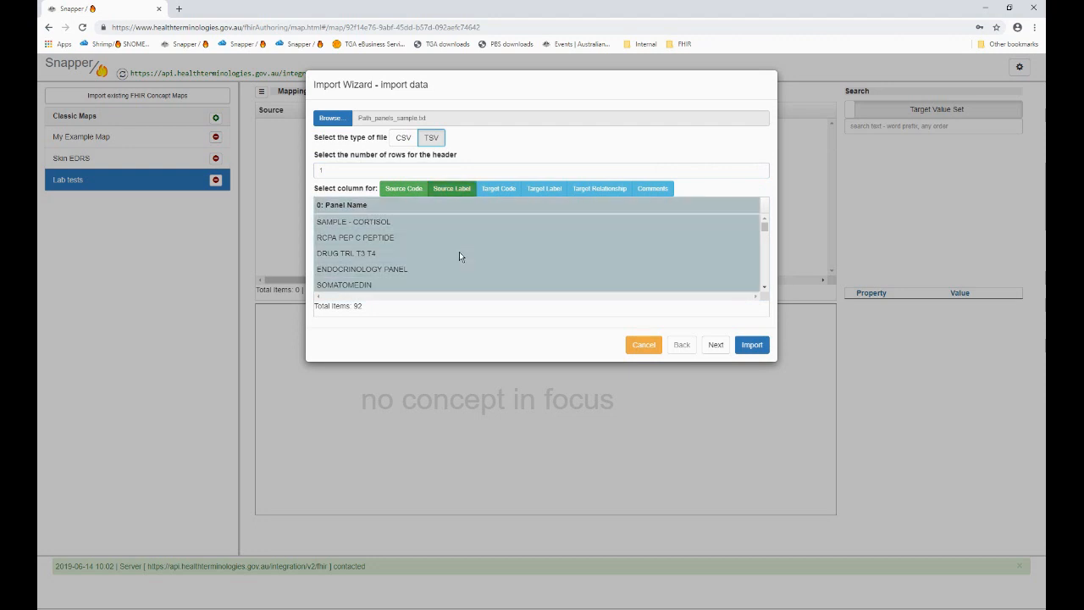
click(749, 346)
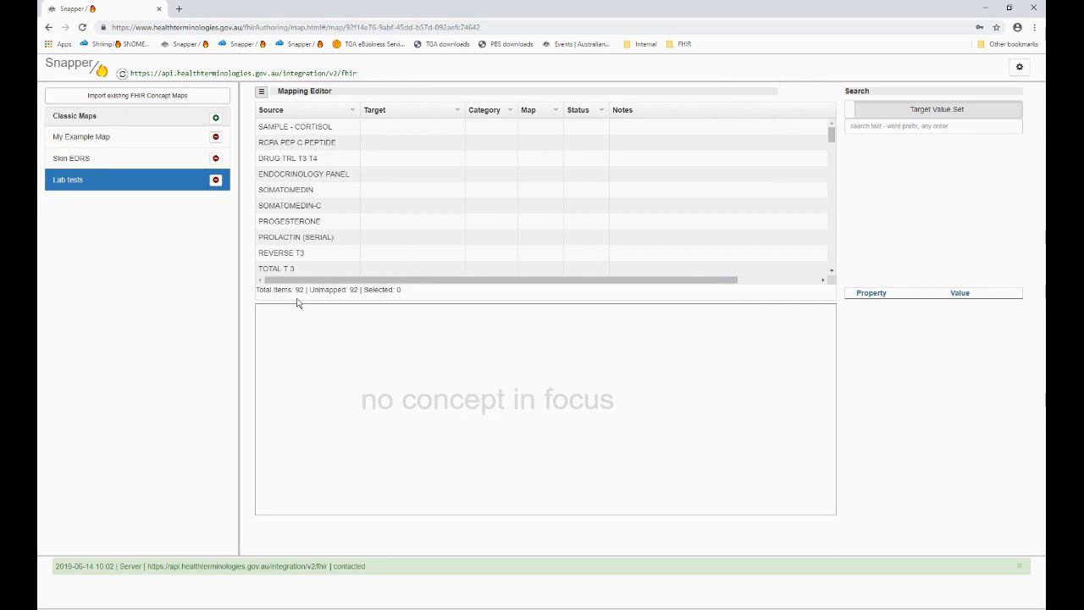
Automap all rows from source to target using the Experimental strategy
click(261, 91)
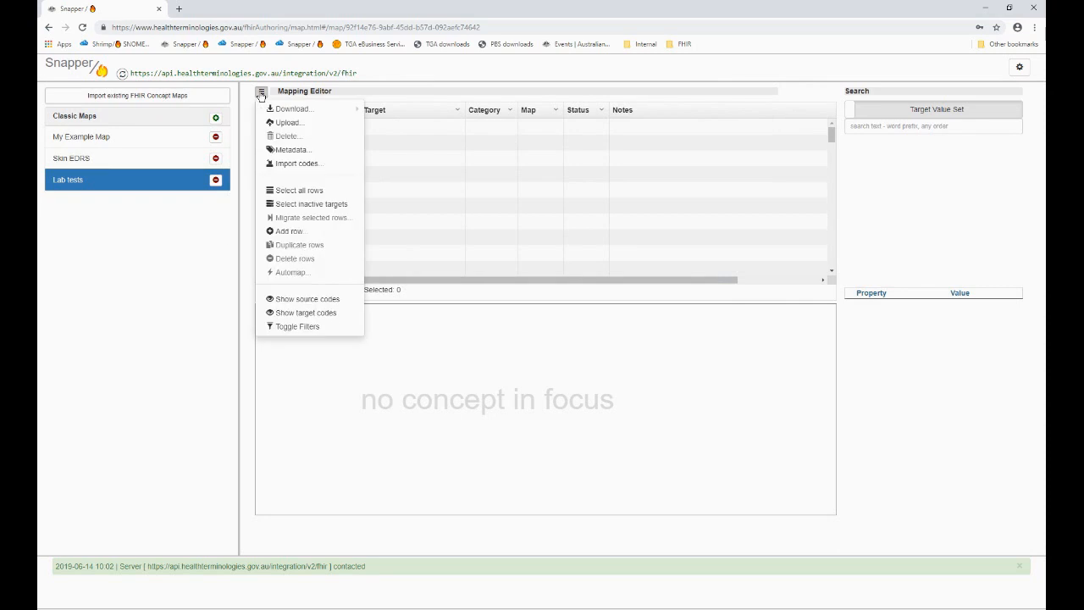
click(280, 191)
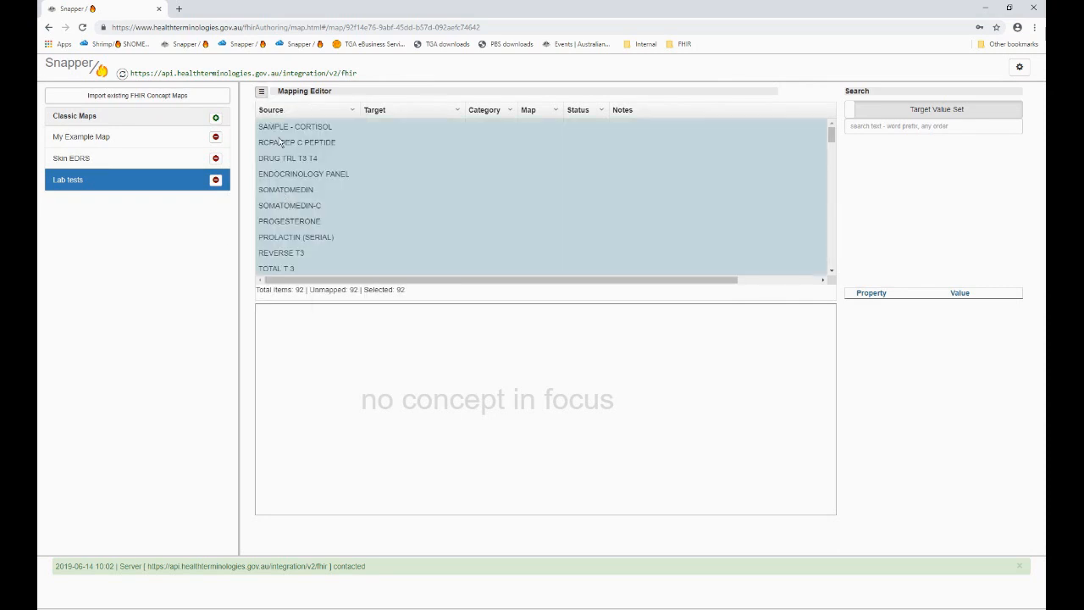
click(263, 93)
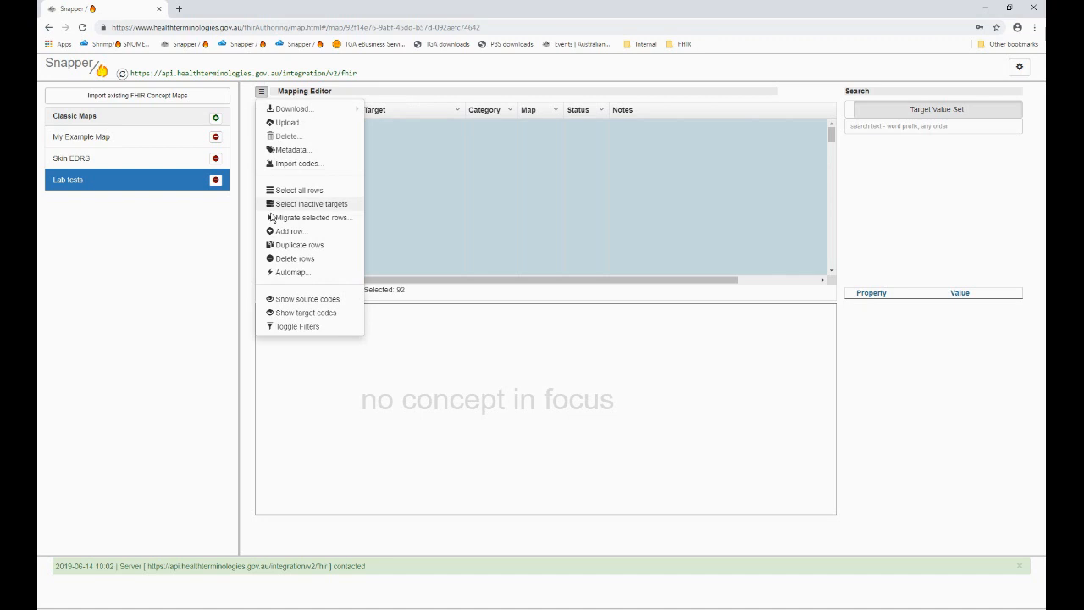
click(281, 272)
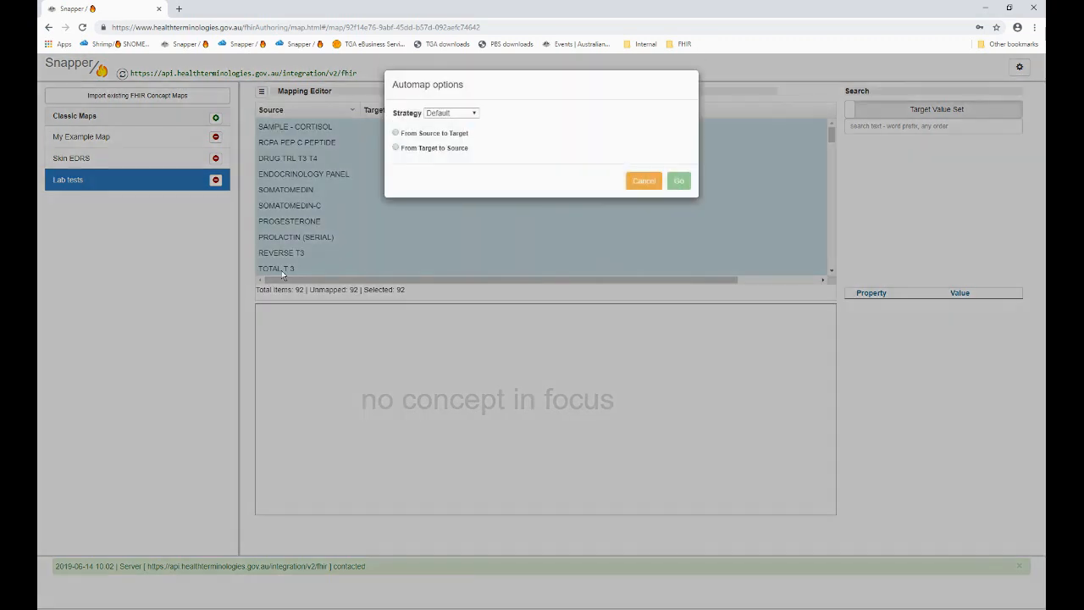
click(473, 114)
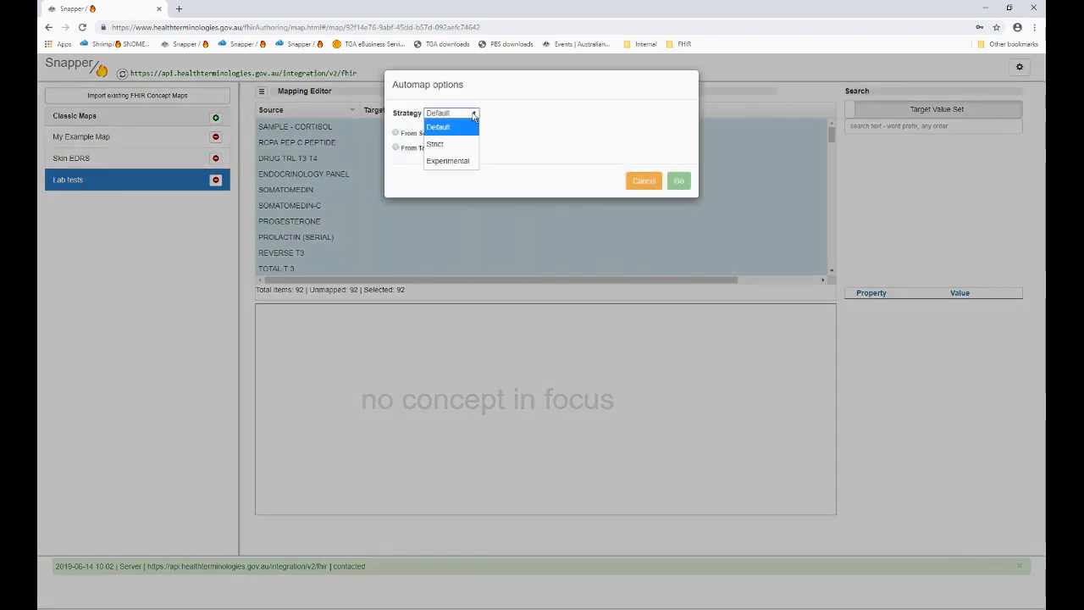
click(471, 161)
click(430, 137)
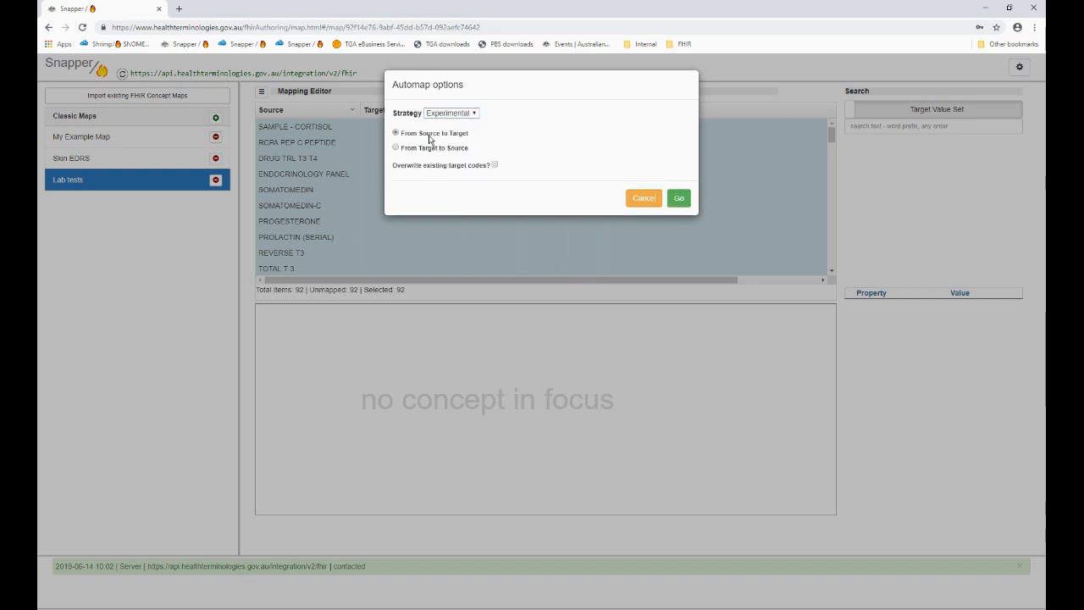
click(680, 199)
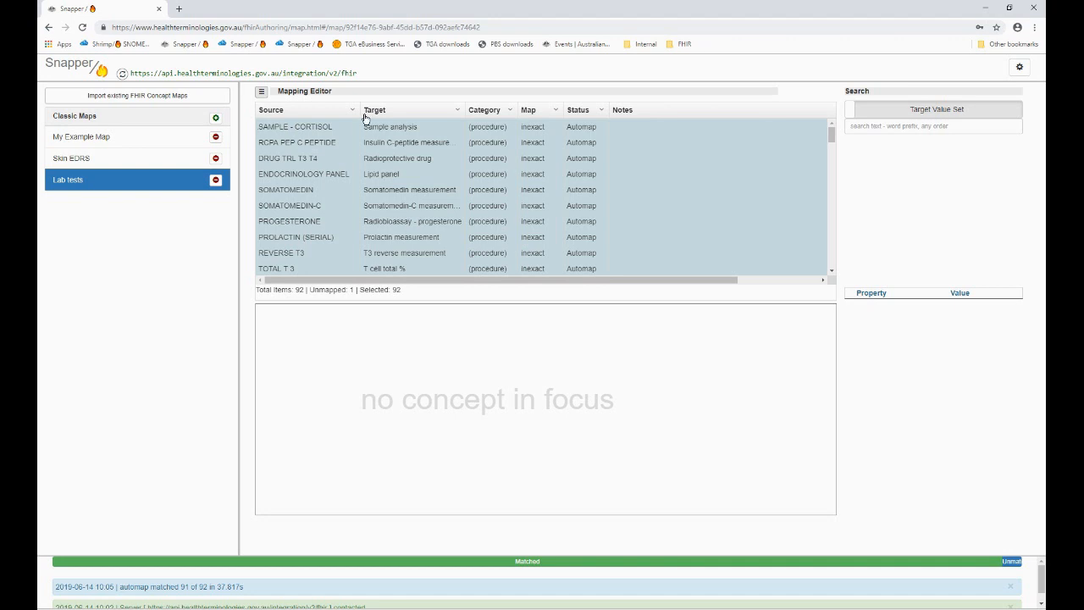
Widen the Source and Target columns of the mapping table
drag(363, 112, 386, 116)
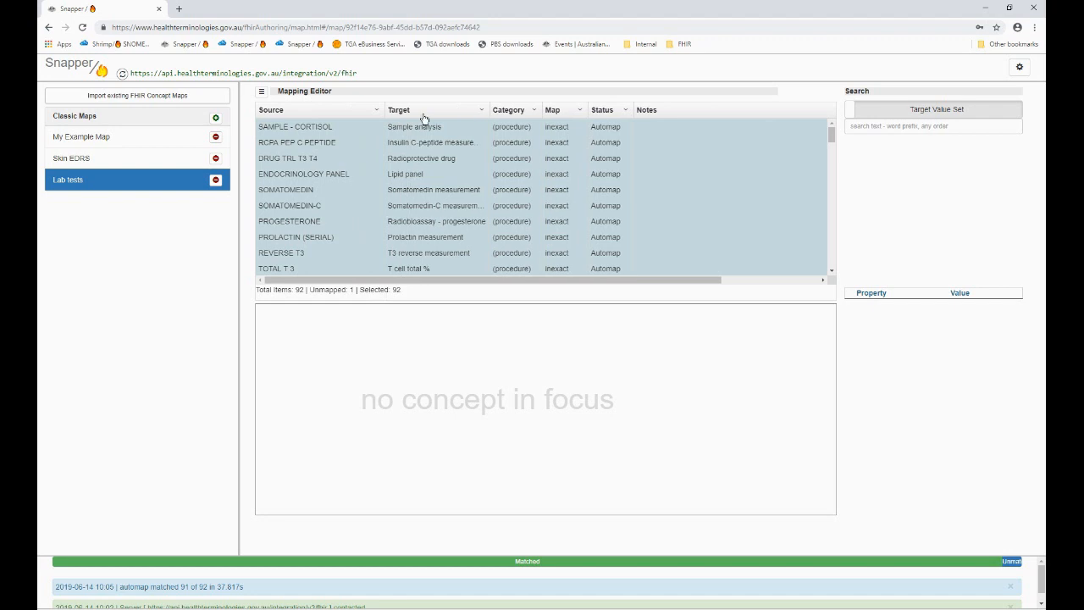
drag(486, 107, 522, 110)
Search the target value set for "cortisol" and replace the SAMPLE - CORTISOL row's target with Cortisol measurement
click(429, 128)
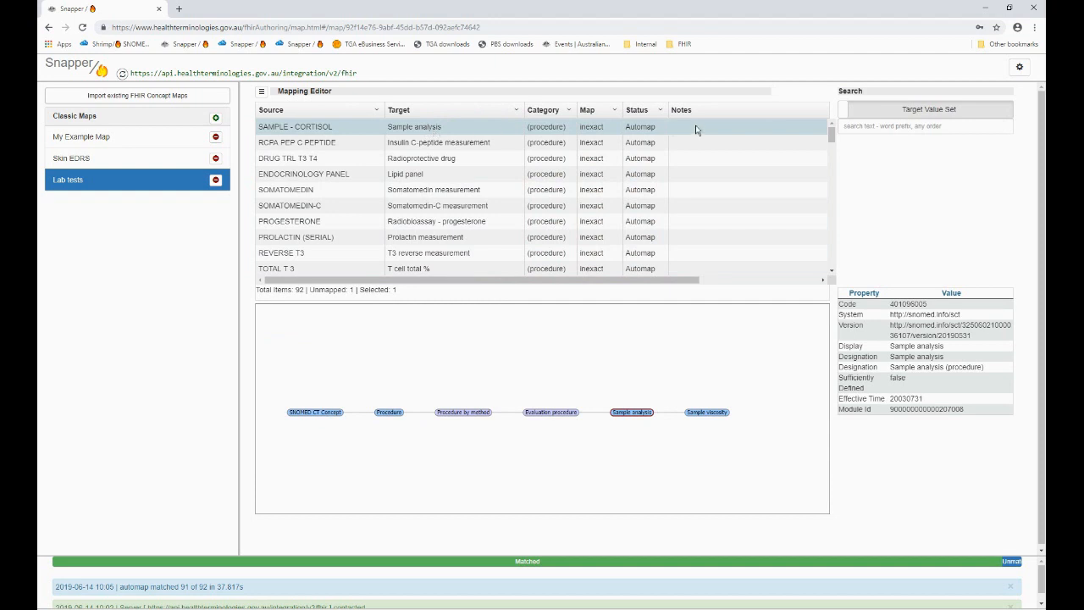
click(886, 125)
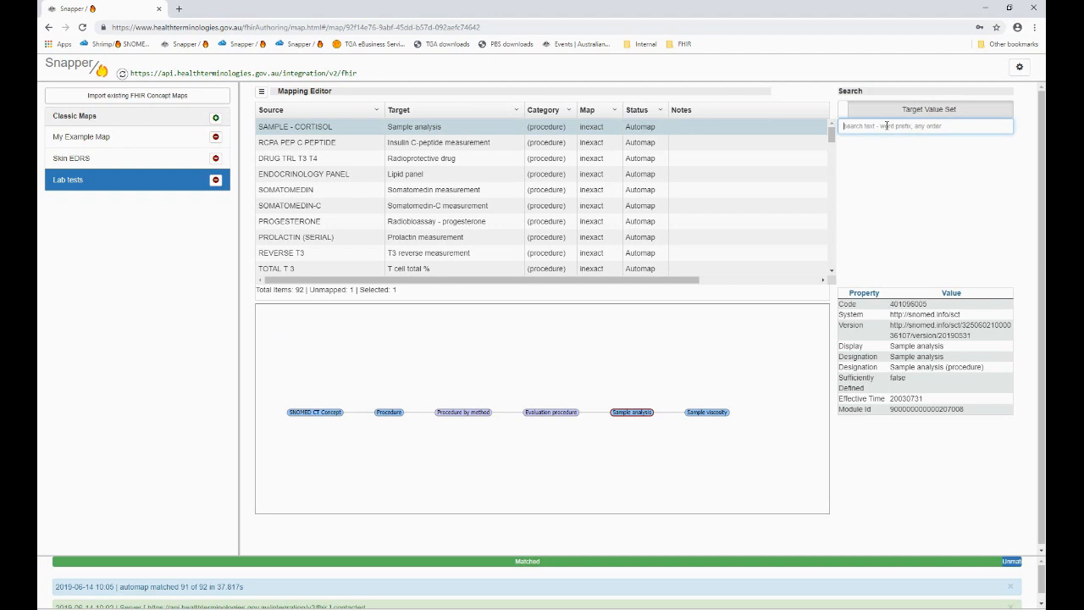
text(tisol)
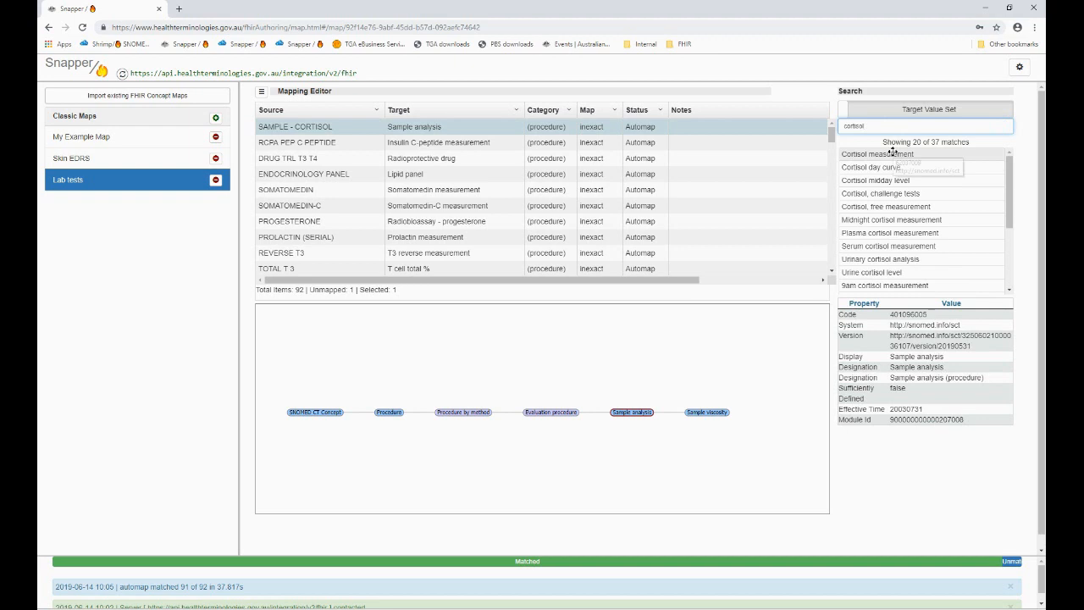
click(927, 153)
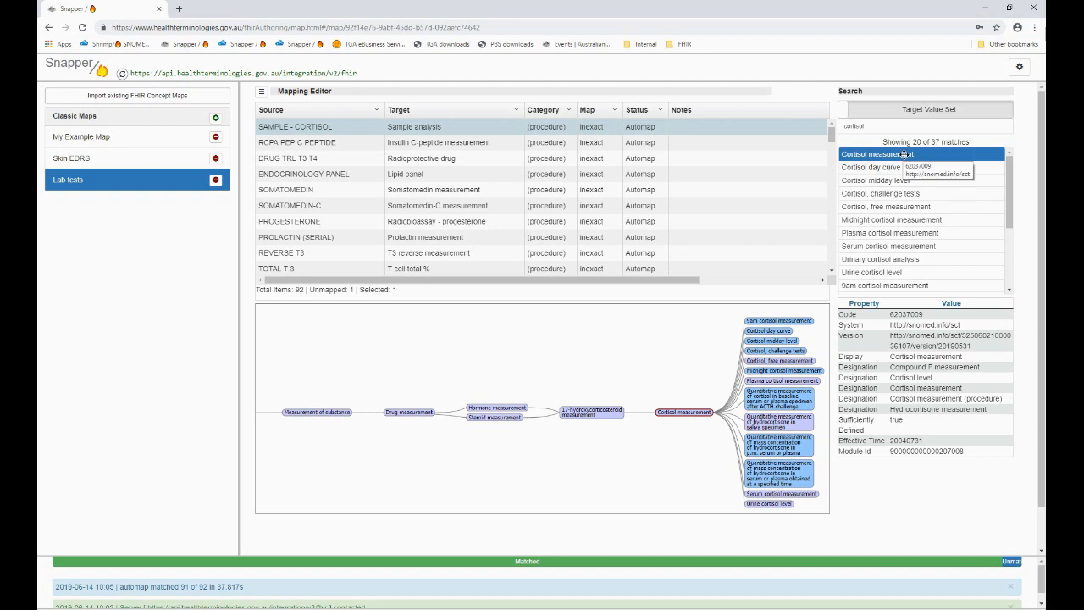
drag(905, 155, 475, 130)
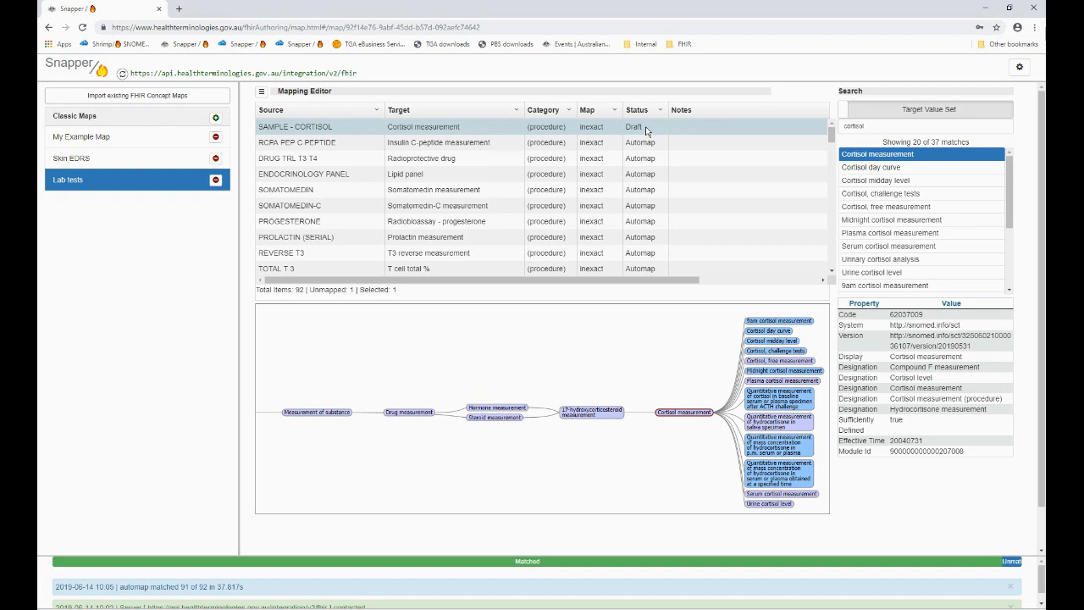
Set the map relationship of the SAMPLE - CORTISOL and RCPA PEP C PEPTIDE rows to equivalent
double_click(613, 127)
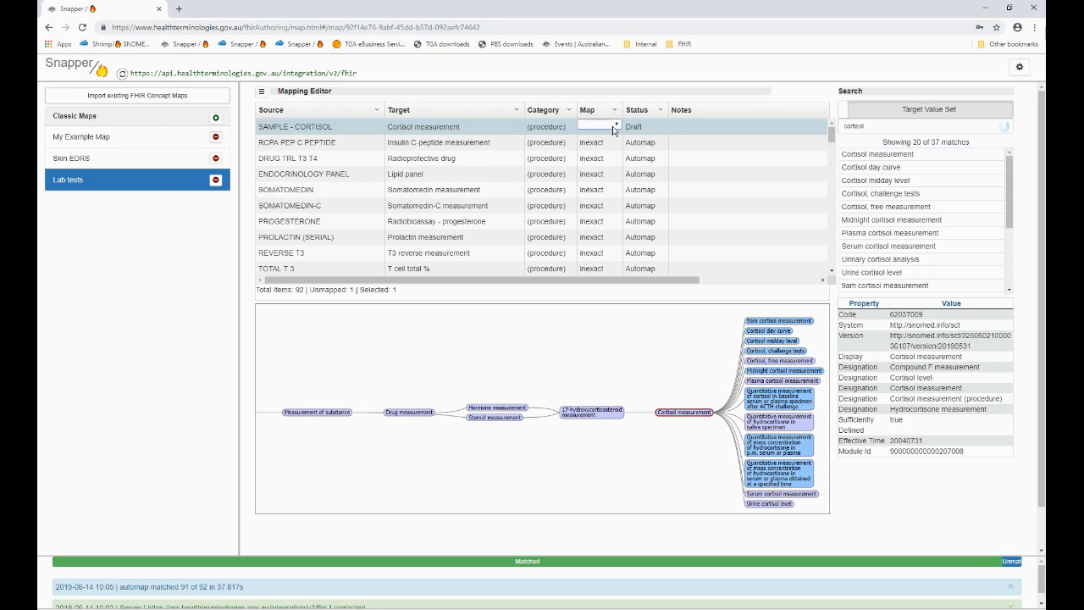
click(616, 127)
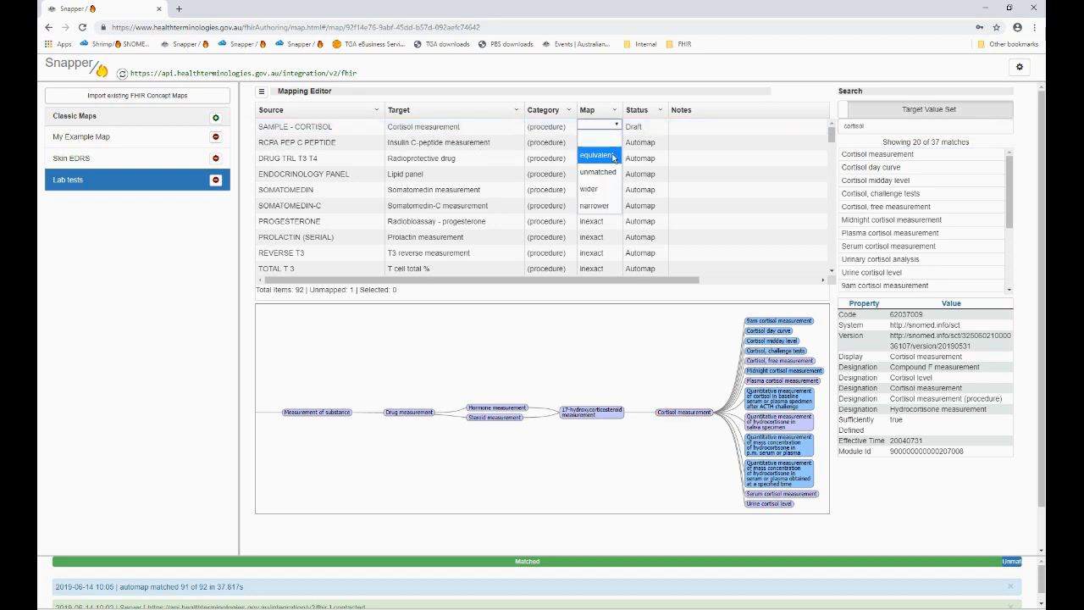
click(613, 158)
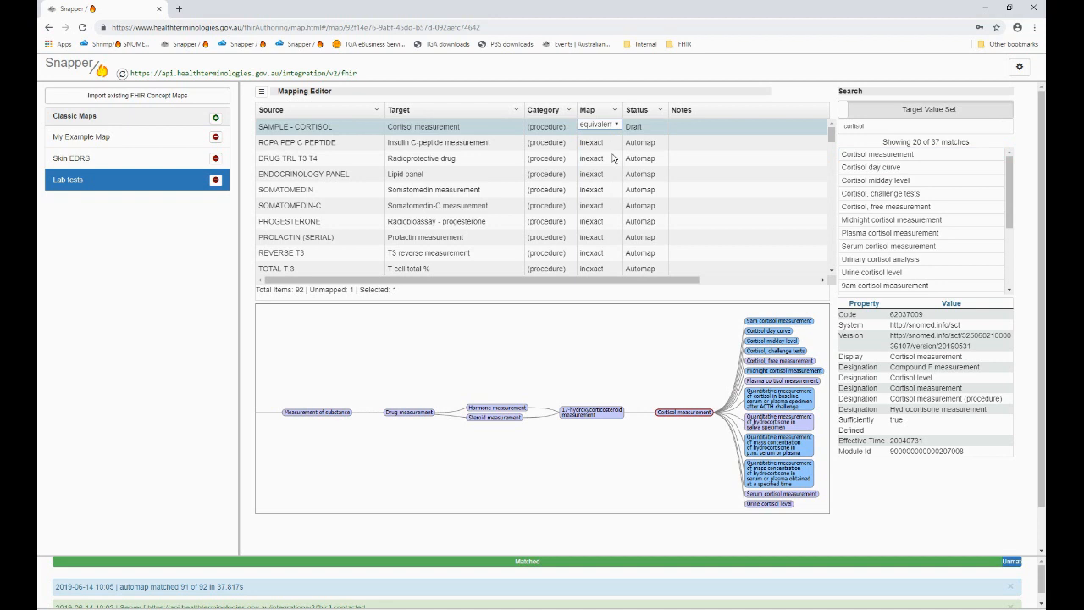
click(460, 148)
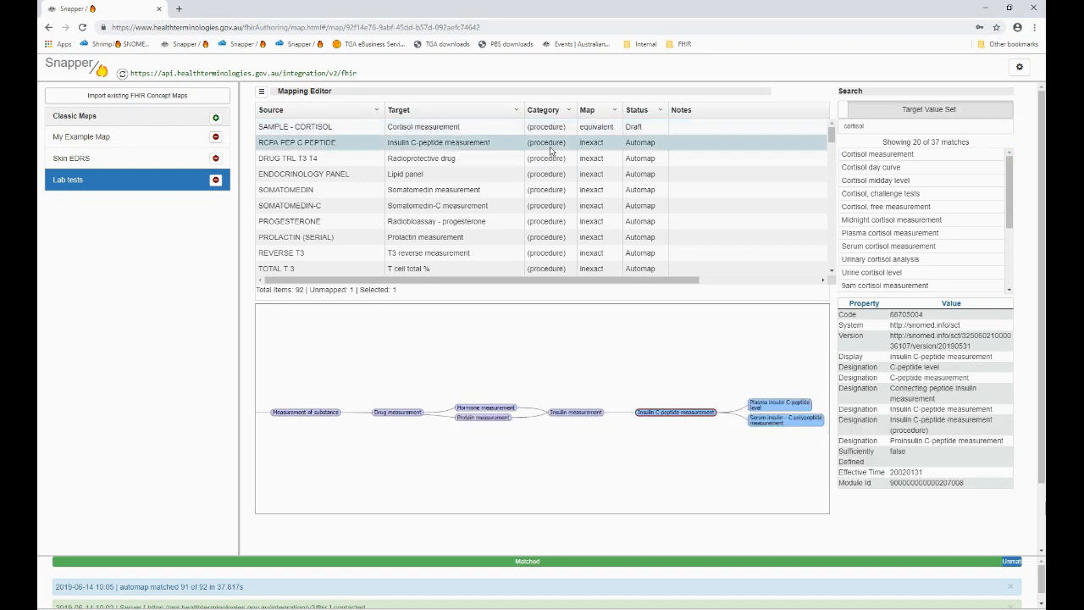
click(596, 147)
click(598, 143)
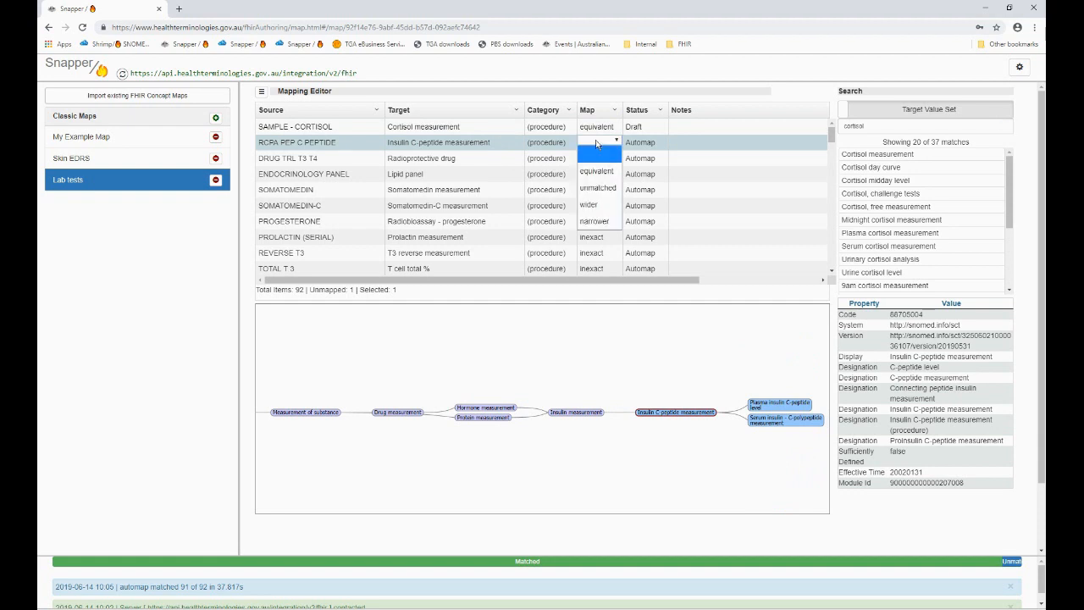
click(597, 172)
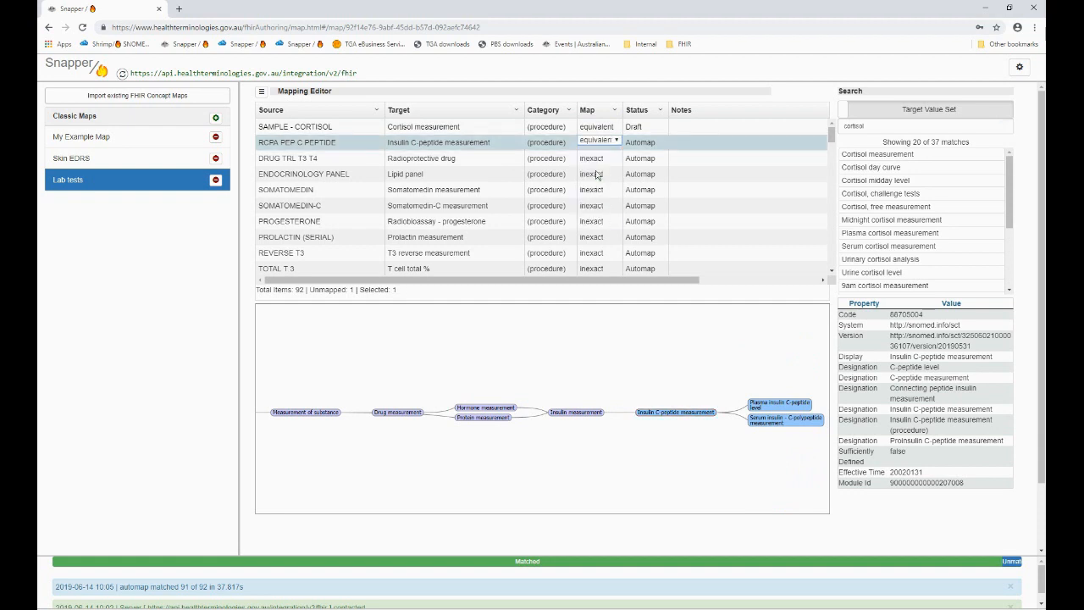
click(589, 161)
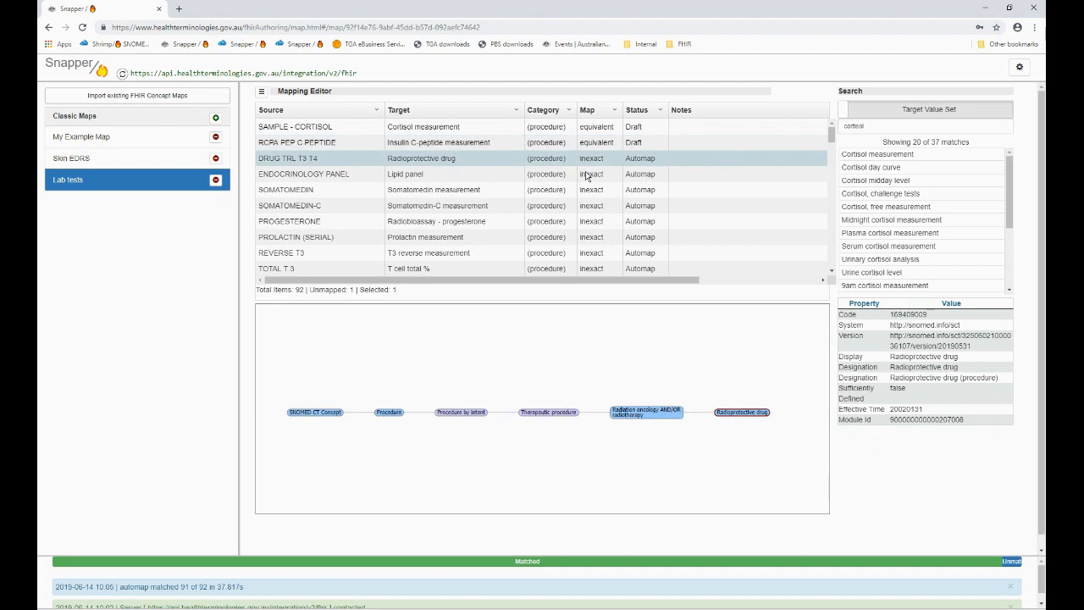
Clear the targets of the DRUG TRL T3 T4 and ENDOCRINOLOGY PANEL rows together
click(587, 176)
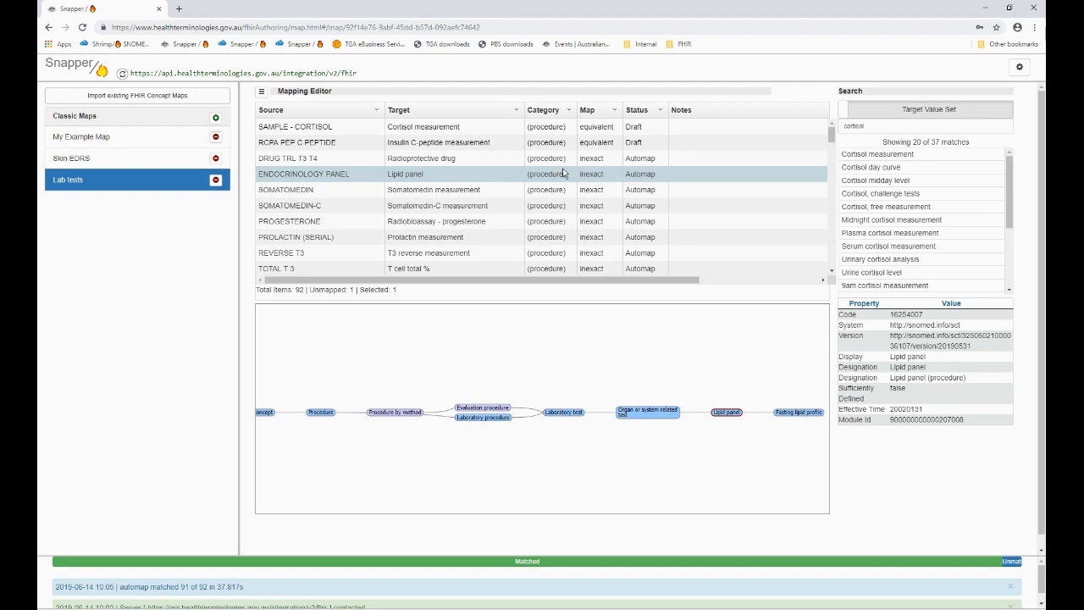
ctrl+click(432, 161)
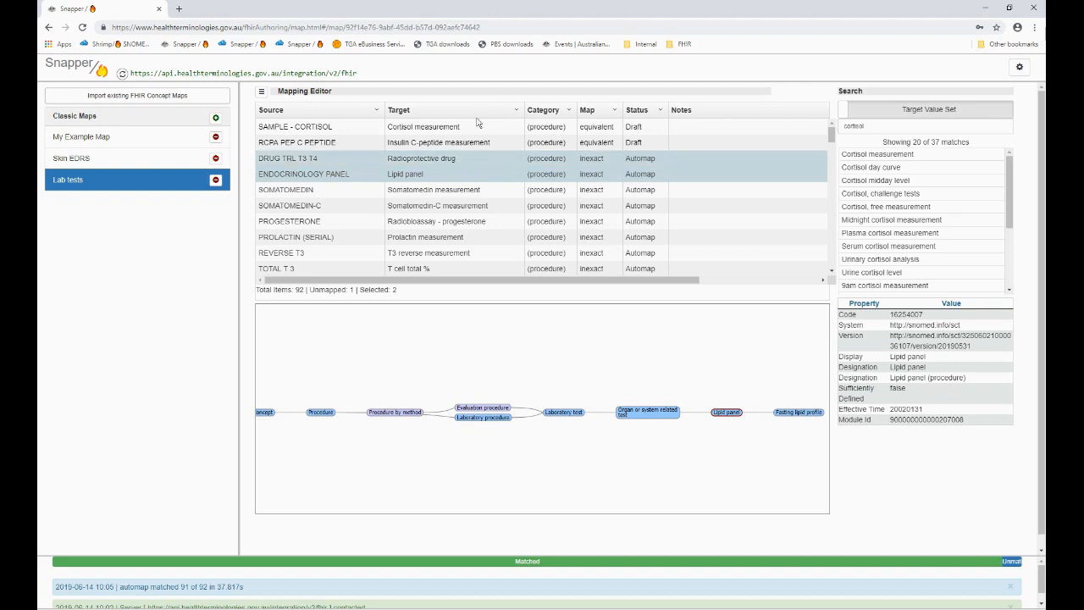
click(516, 114)
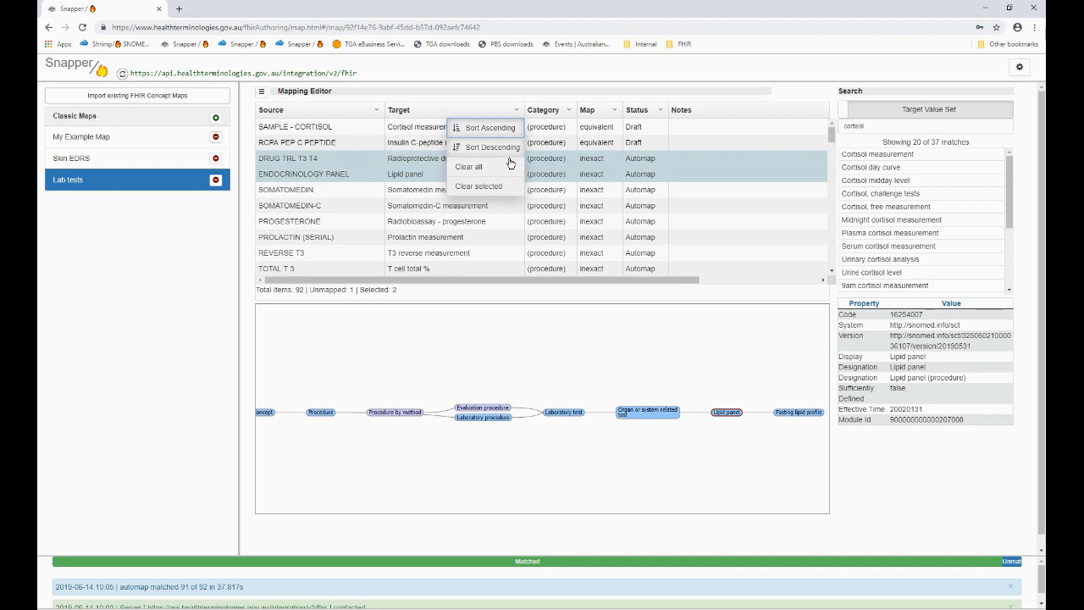
click(508, 190)
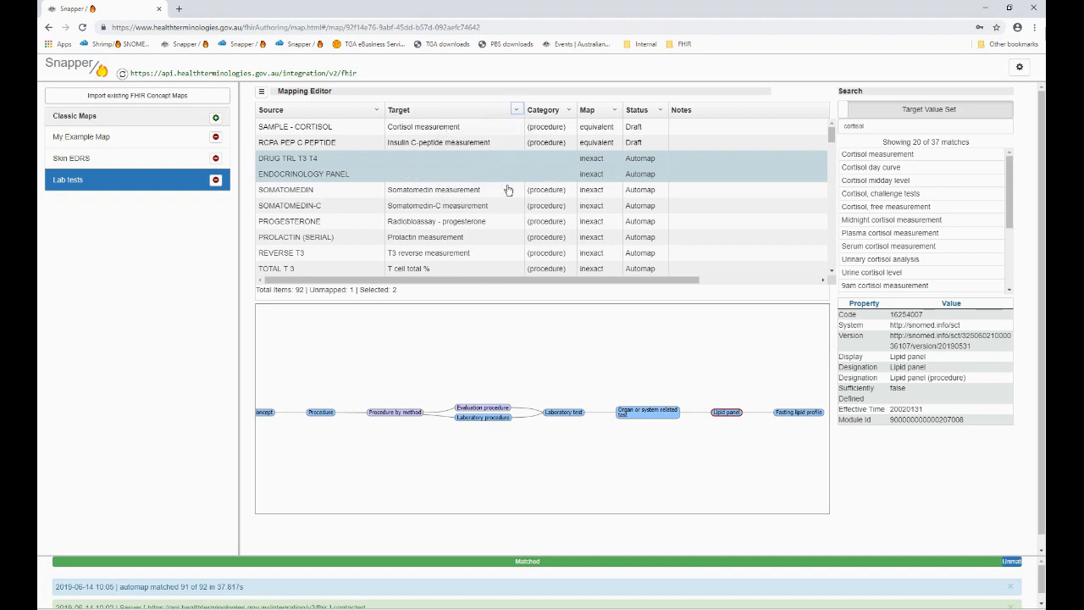
Set the map relationship of the two selected rows to unmatched and their status to Draft
click(614, 114)
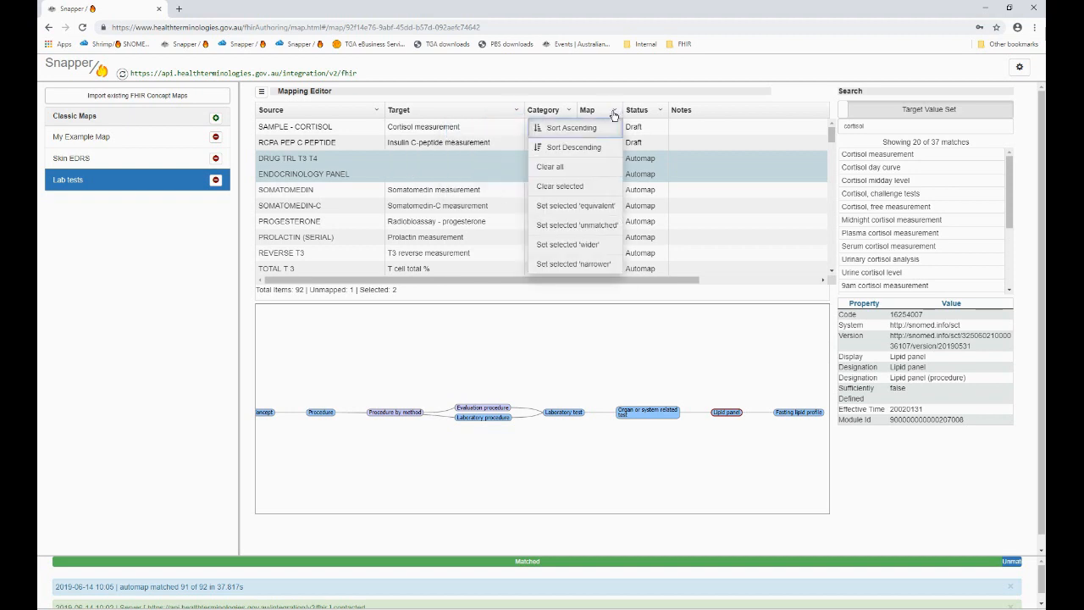
click(596, 224)
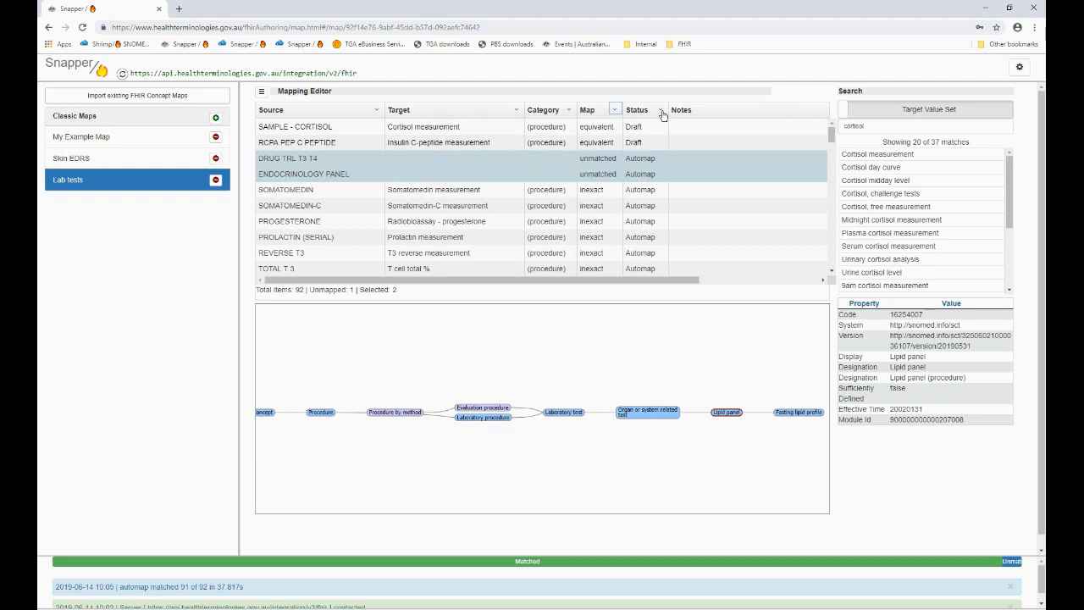
click(660, 111)
click(650, 206)
Show the column filters and filter the Source column by "cortisol"
click(263, 91)
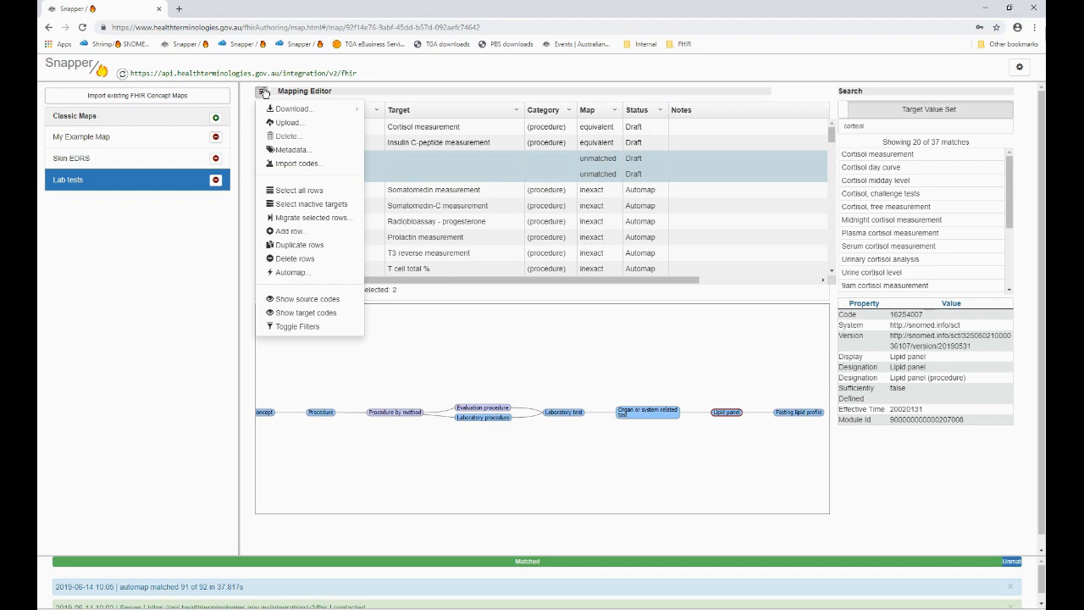
click(307, 329)
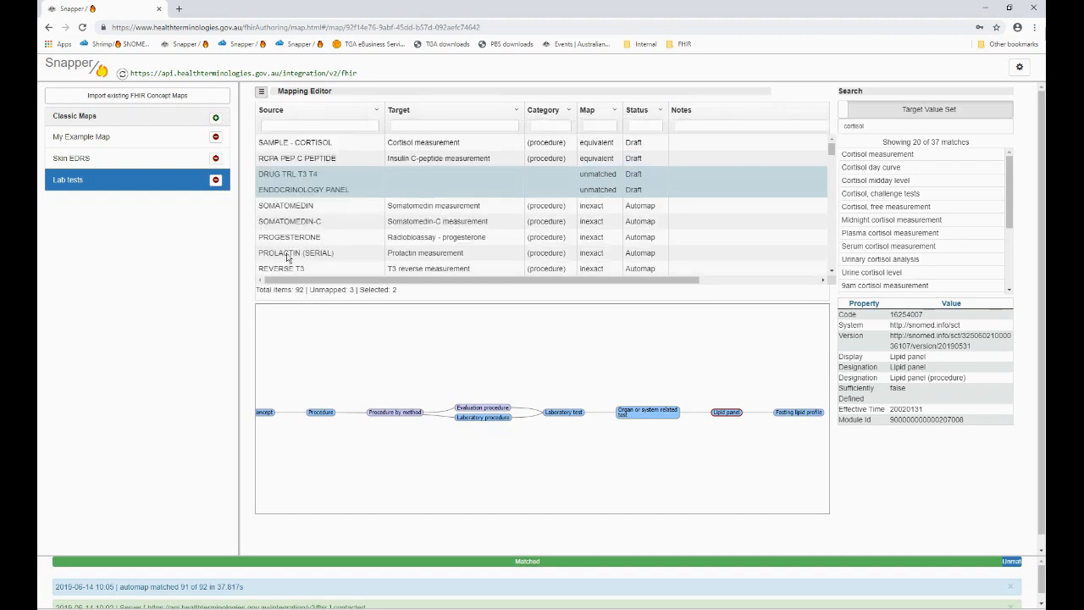
click(286, 127)
text(co)
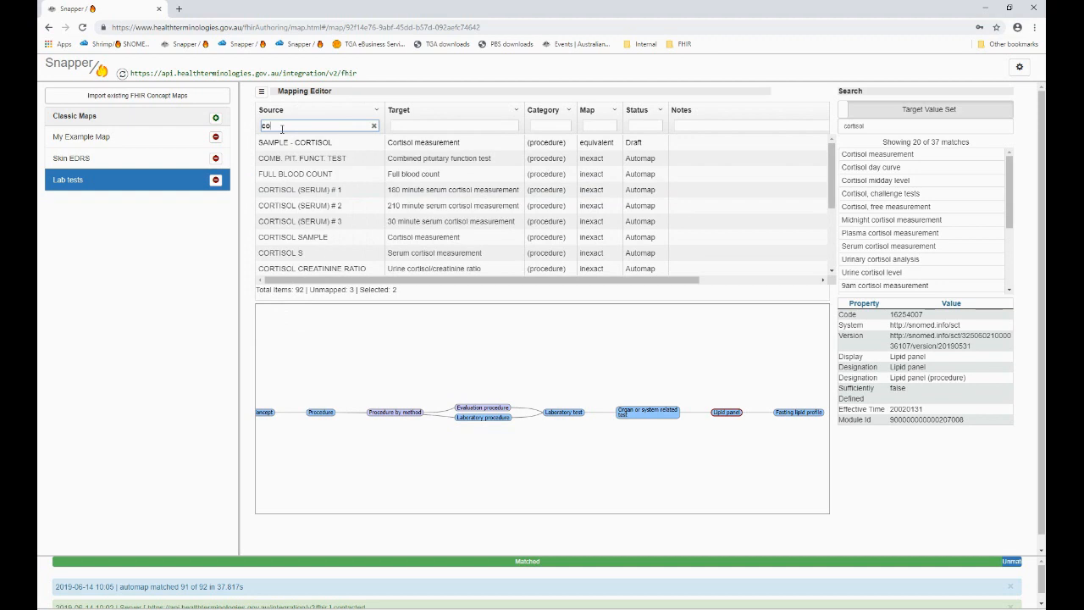
text(rtisp)
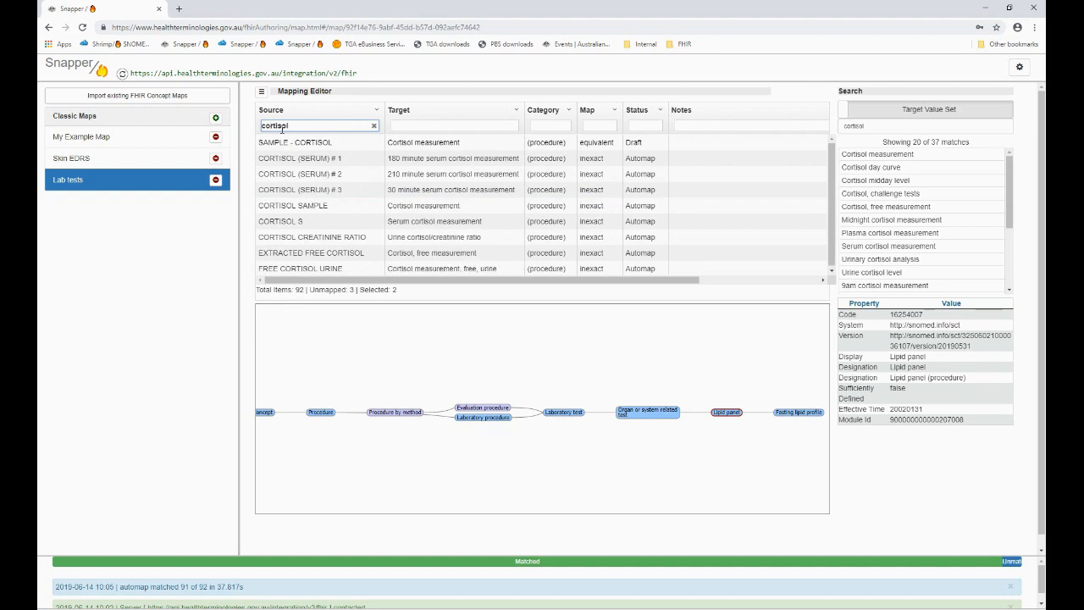
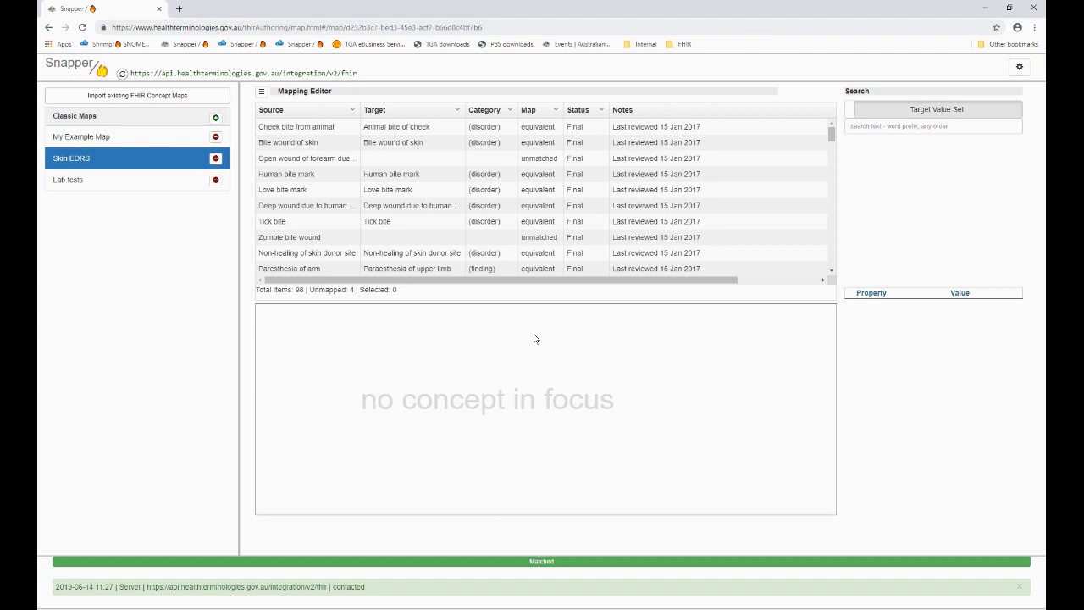
Widen the Source and Target columns of the Skin EDRS map and sort its rows by Map in descending order
drag(356, 109, 394, 110)
drag(499, 110, 533, 111)
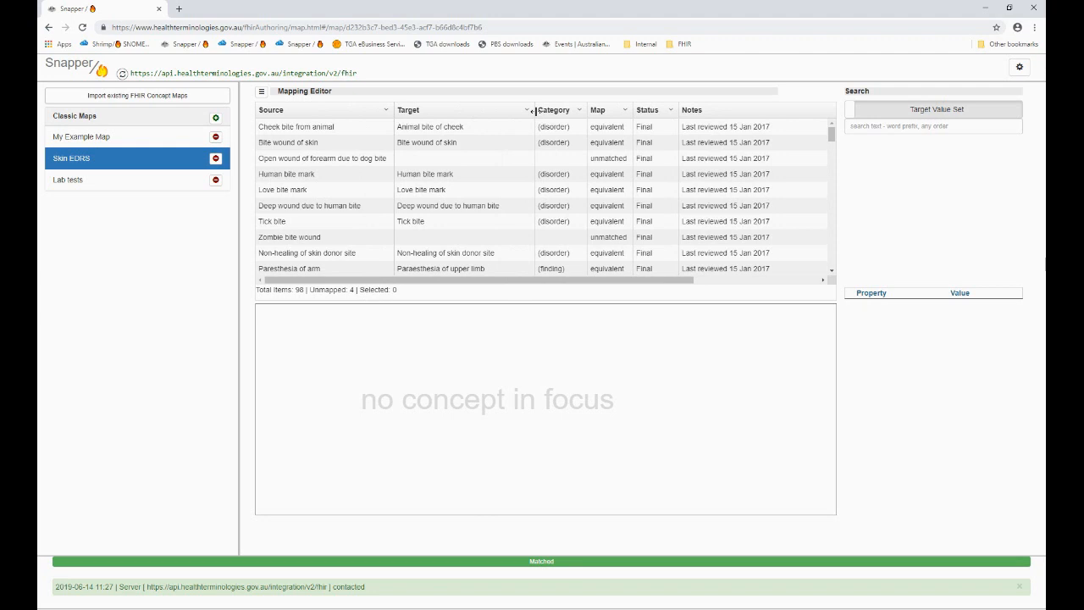
click(624, 111)
click(598, 147)
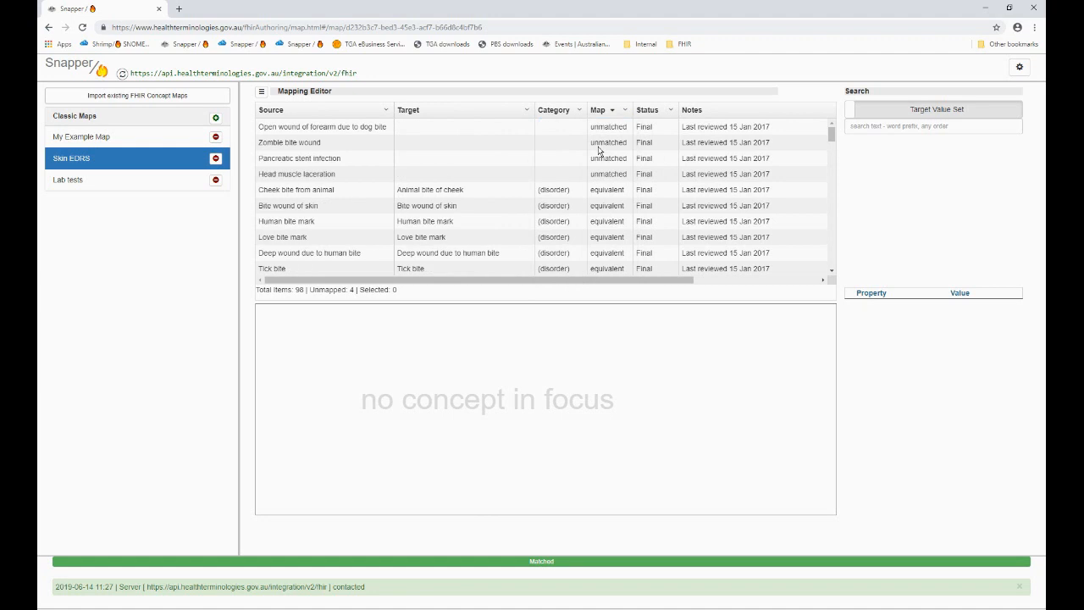
Automap the four unmatched Skin EDRS rows from source to target using the Default strategy
click(363, 129)
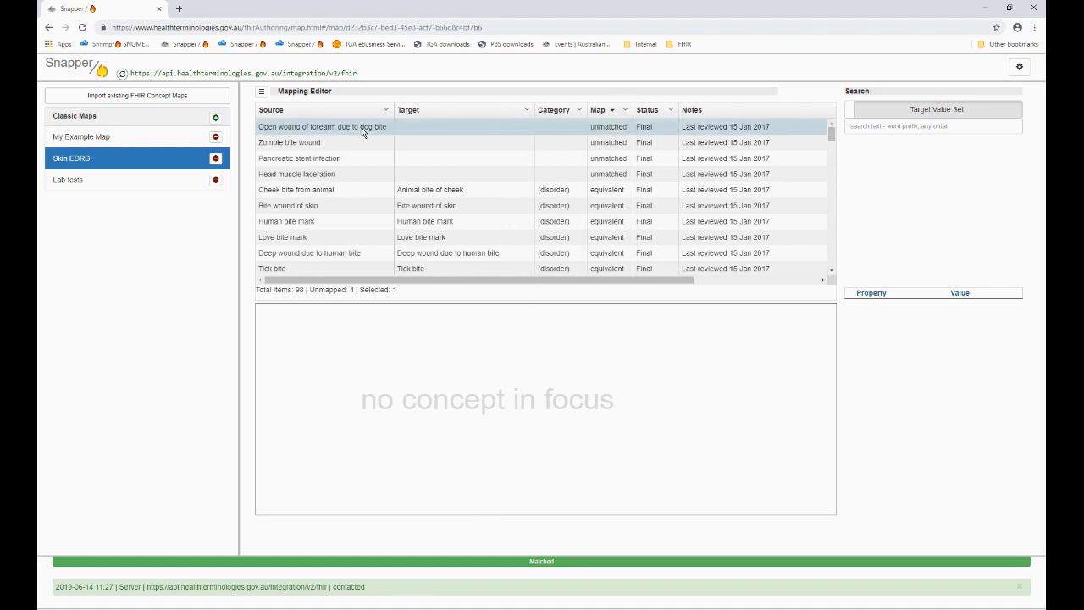
shift+click(331, 175)
click(261, 91)
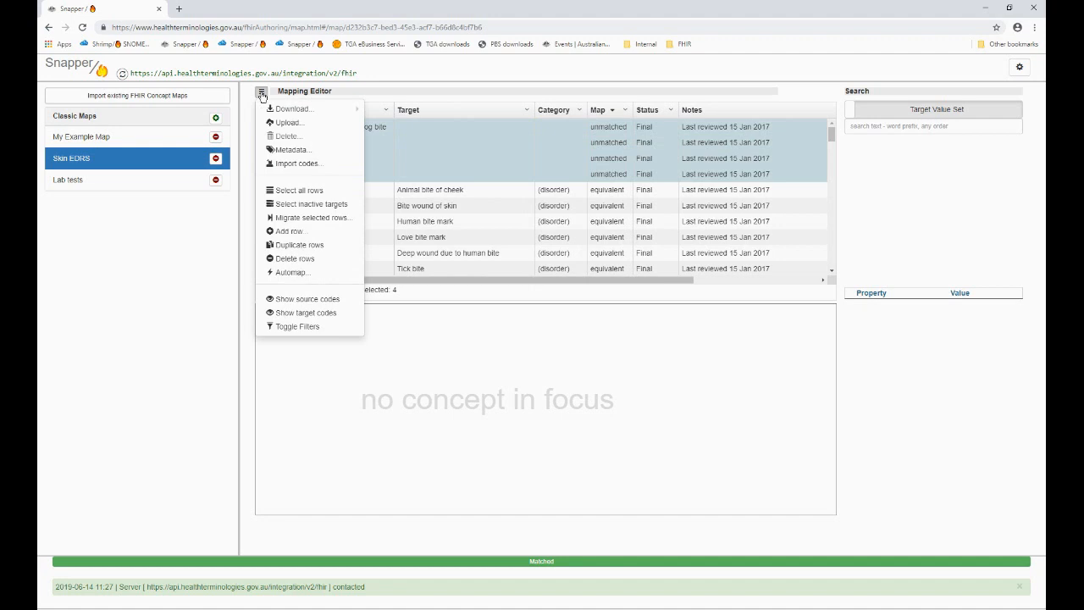
click(287, 273)
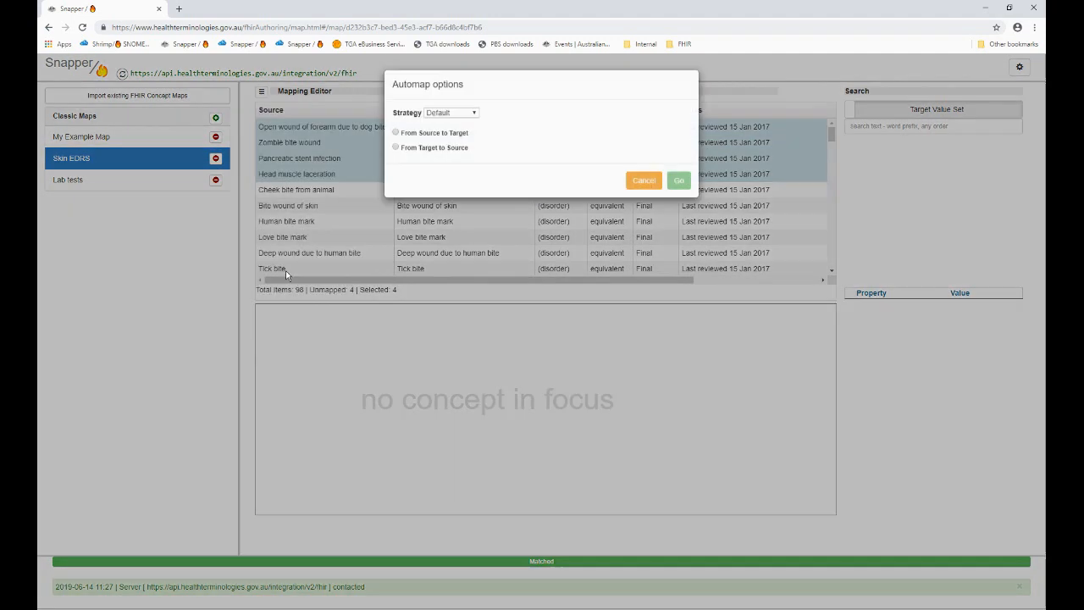
click(442, 135)
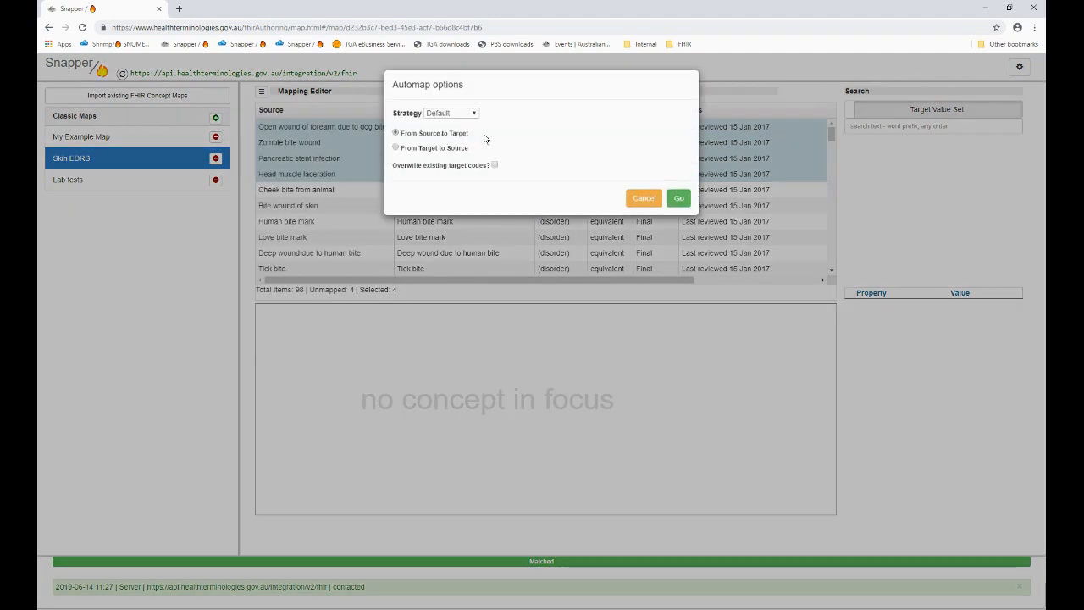
click(679, 200)
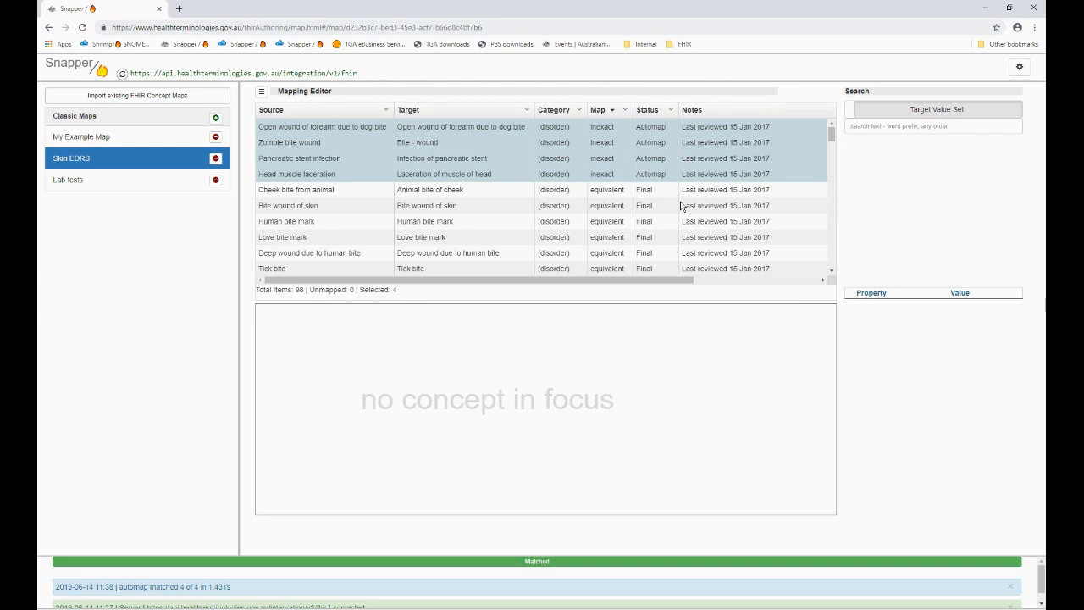
Search the target value set for "zombie" and clear the target of the Zombie bite wound row
click(471, 144)
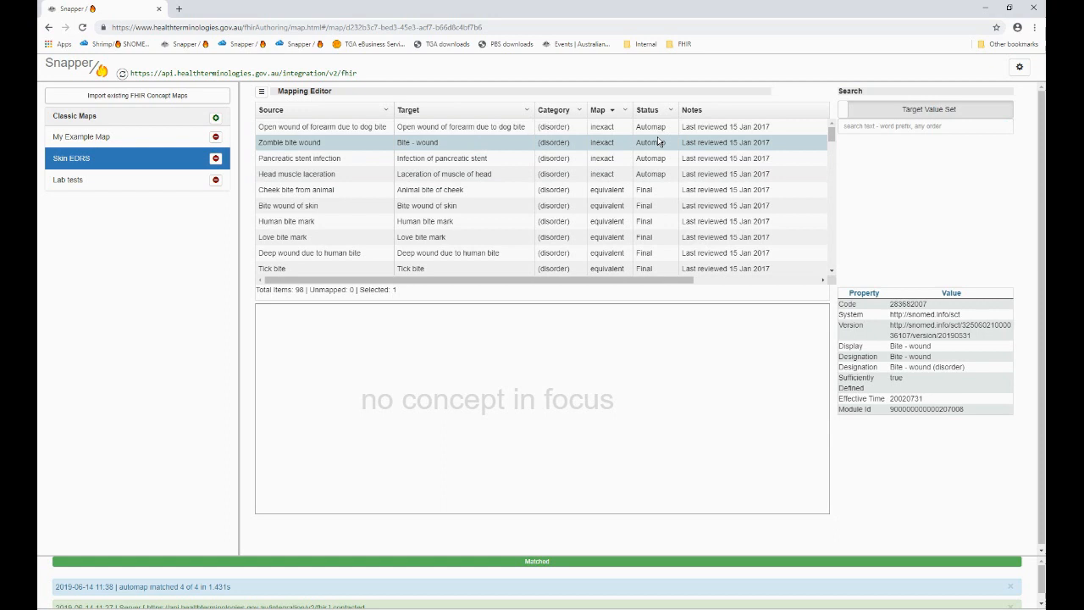
click(857, 125)
text(zombie)
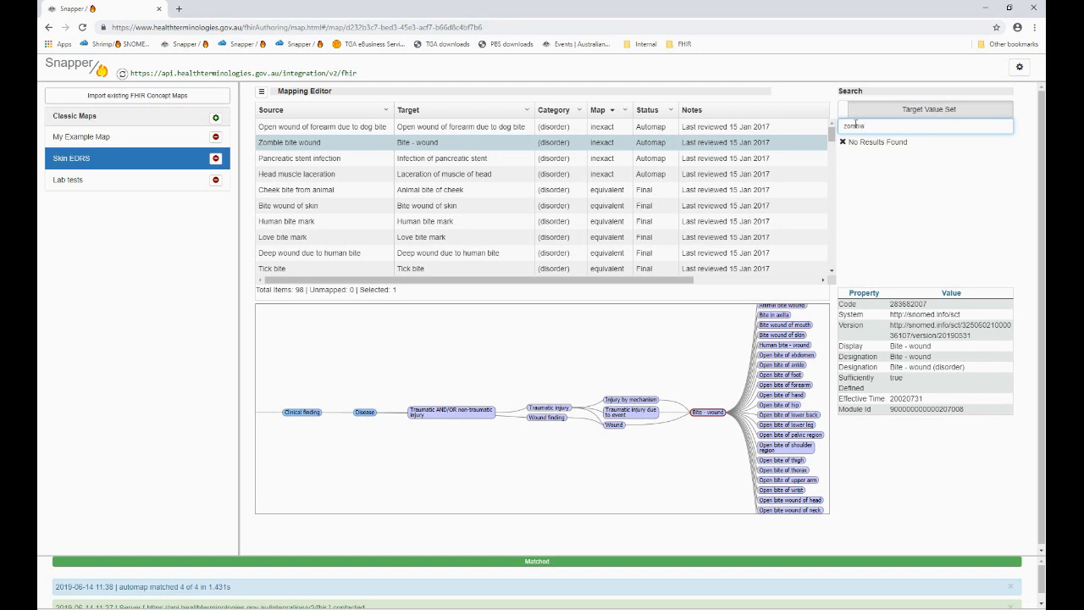
click(527, 111)
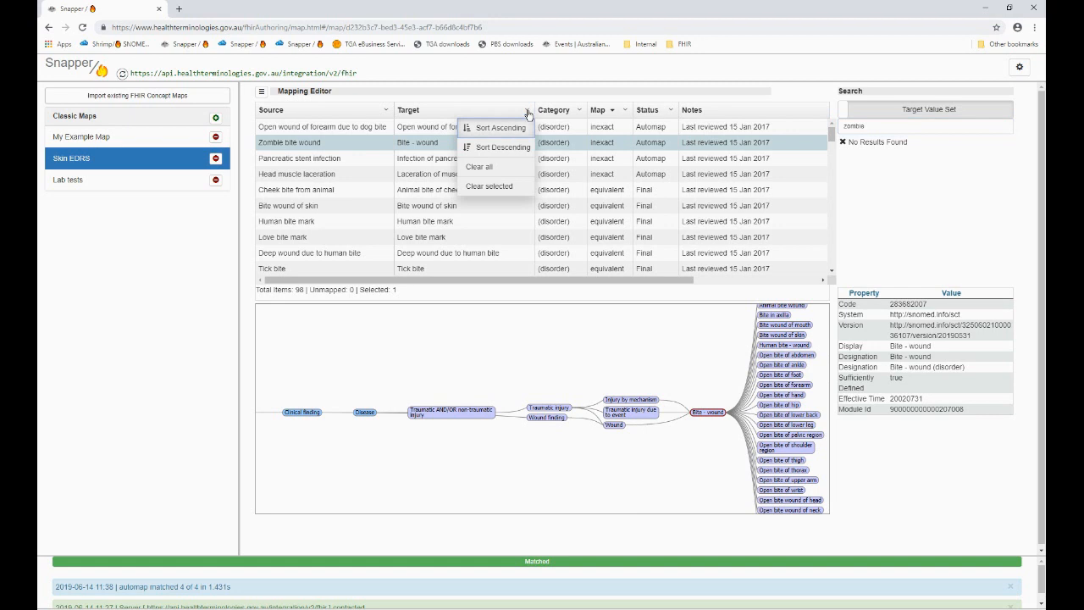
click(489, 186)
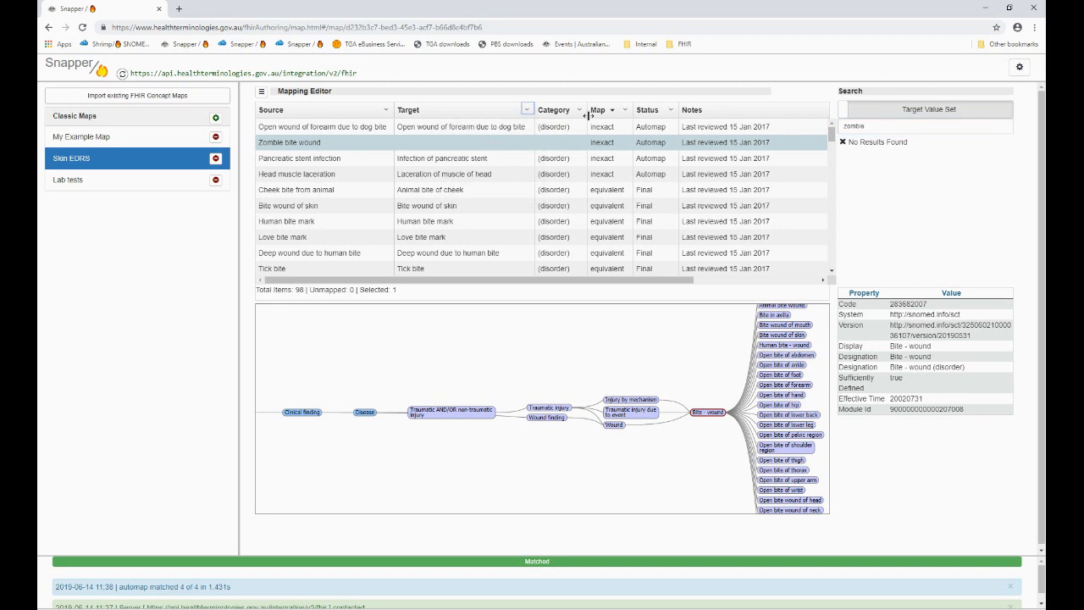
Set the Zombie bite wound row's map relationship to unmatched and its status to Draft
click(625, 110)
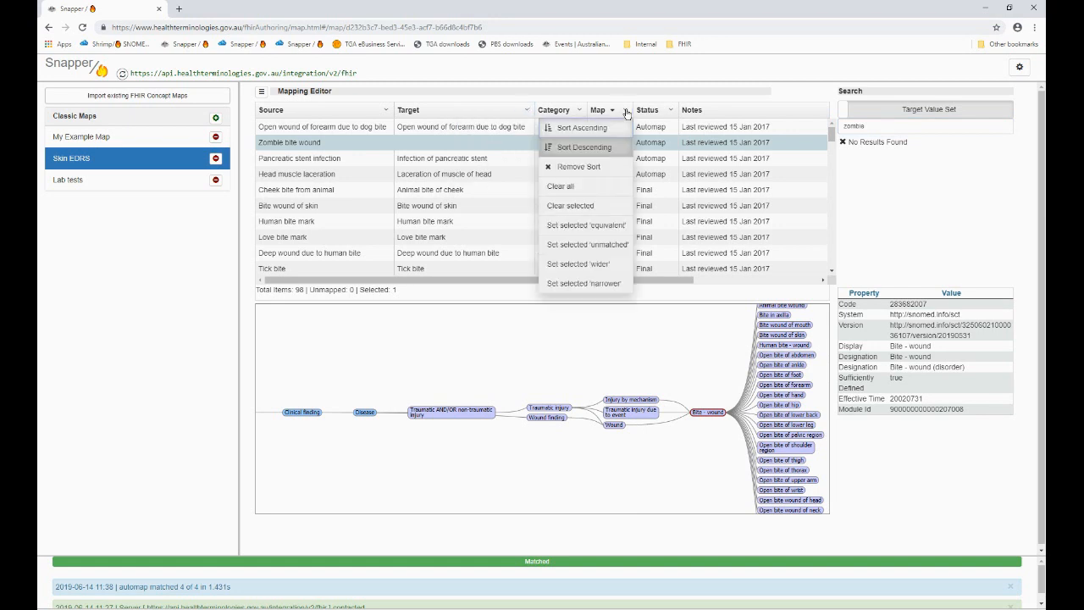
click(618, 244)
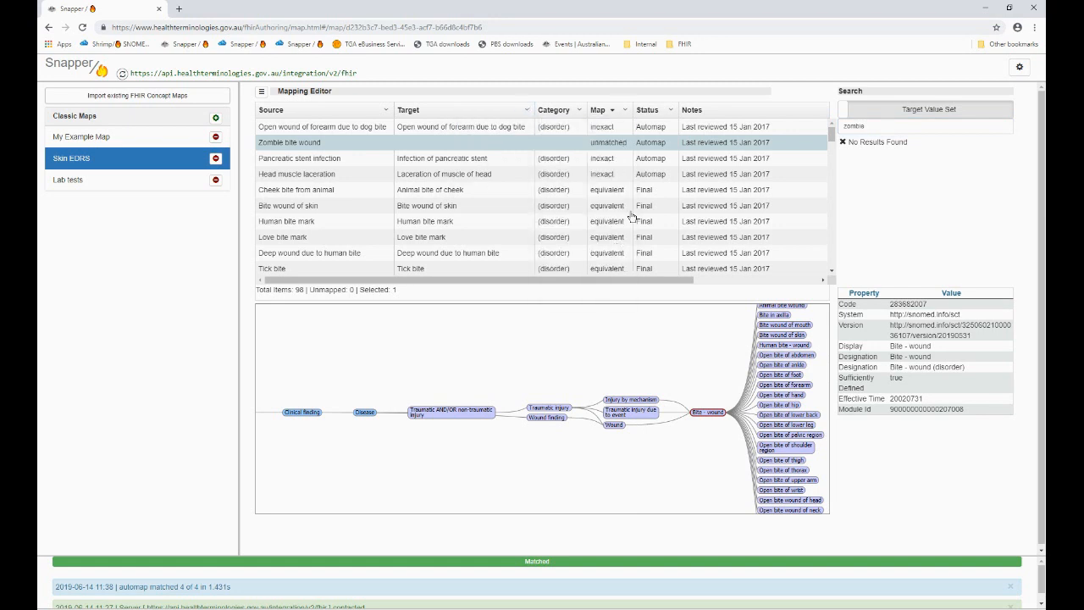
click(673, 112)
click(648, 207)
Set the map relationship of the forearm dog bite, Pancreatic stent infection and Head muscle laceration rows to equivalent
click(376, 129)
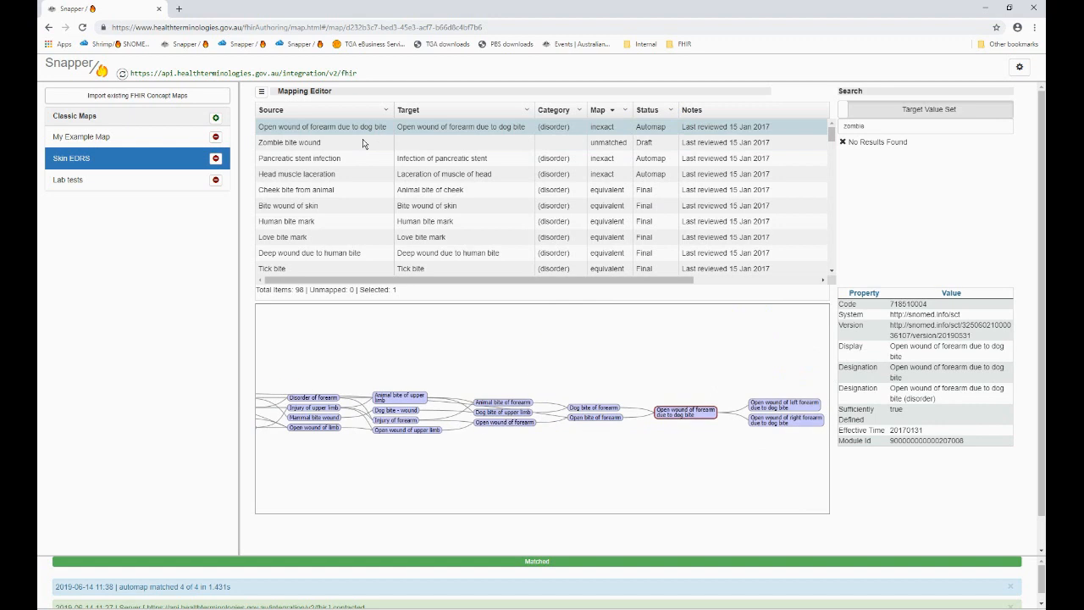
ctrl+click(332, 159)
ctrl+click(326, 176)
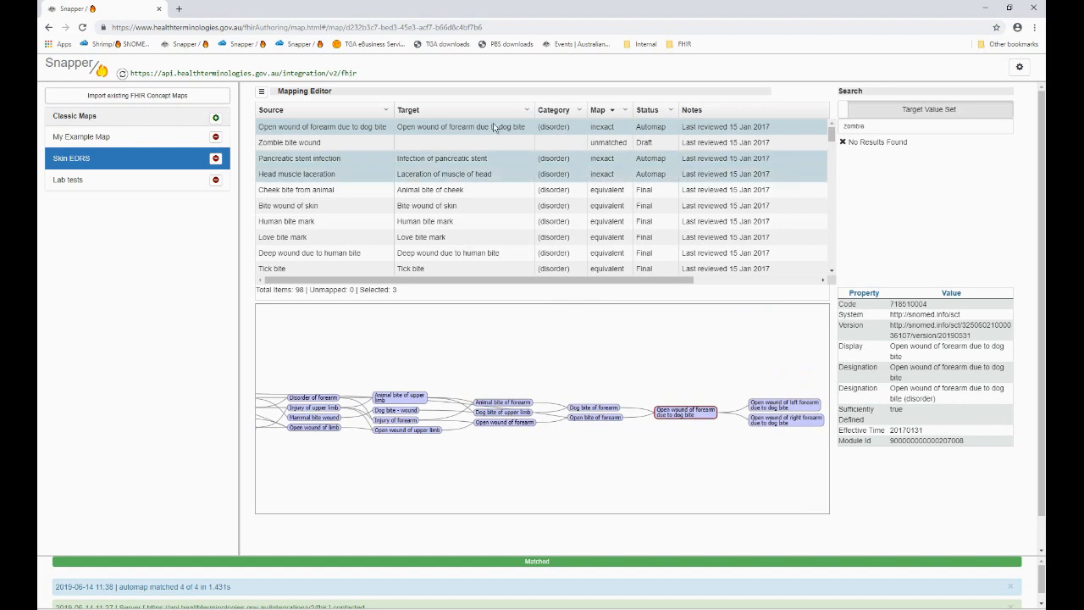
click(625, 111)
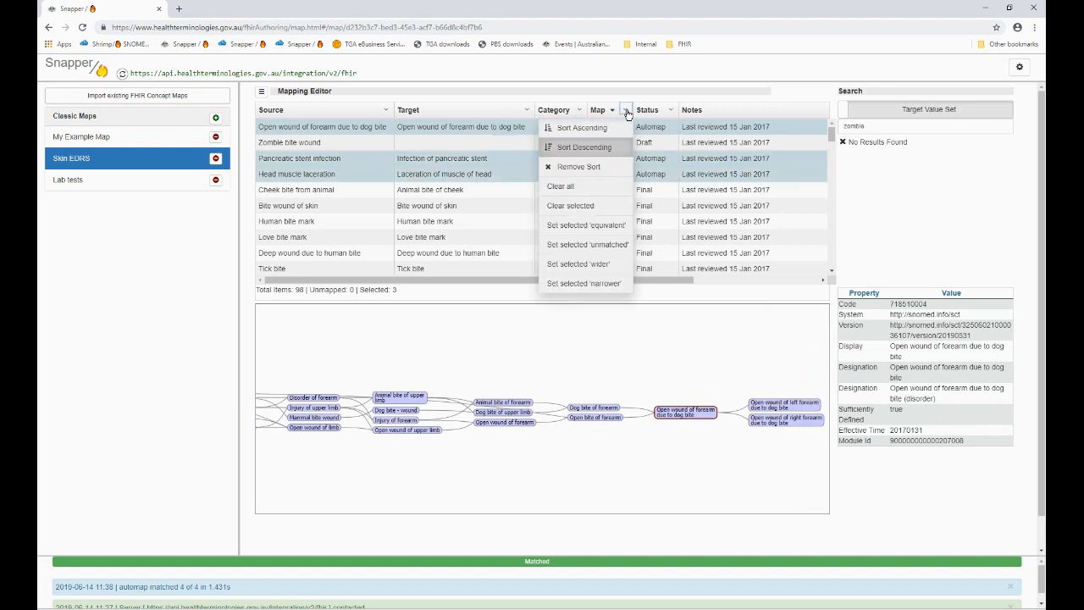
click(615, 227)
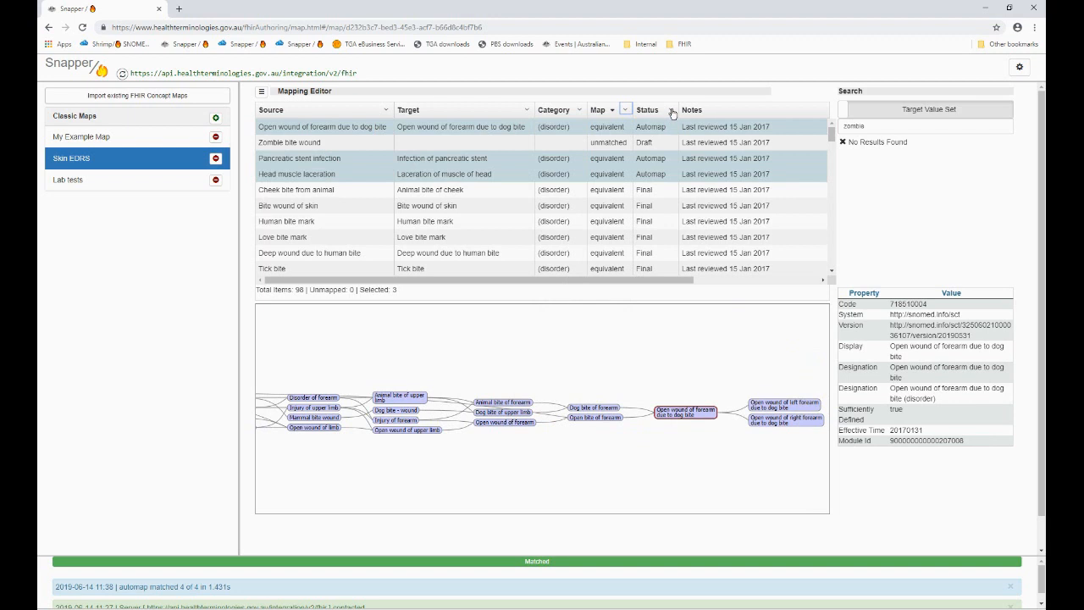
Set the status of the forearm dog bite, Pancreatic stent infection and Head muscle laceration rows to Draft
click(670, 110)
click(666, 206)
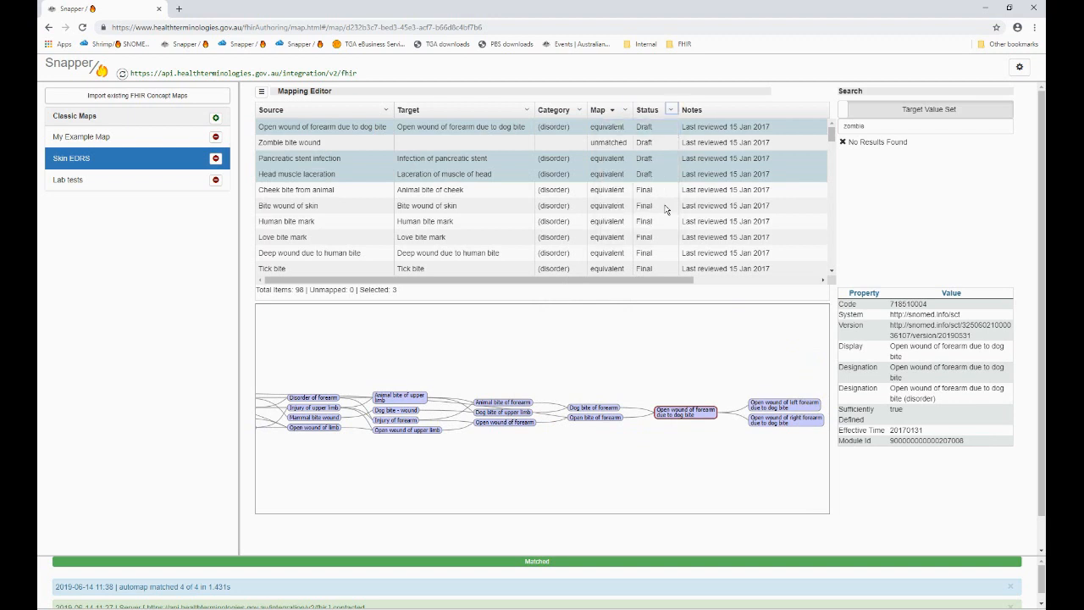
click(501, 212)
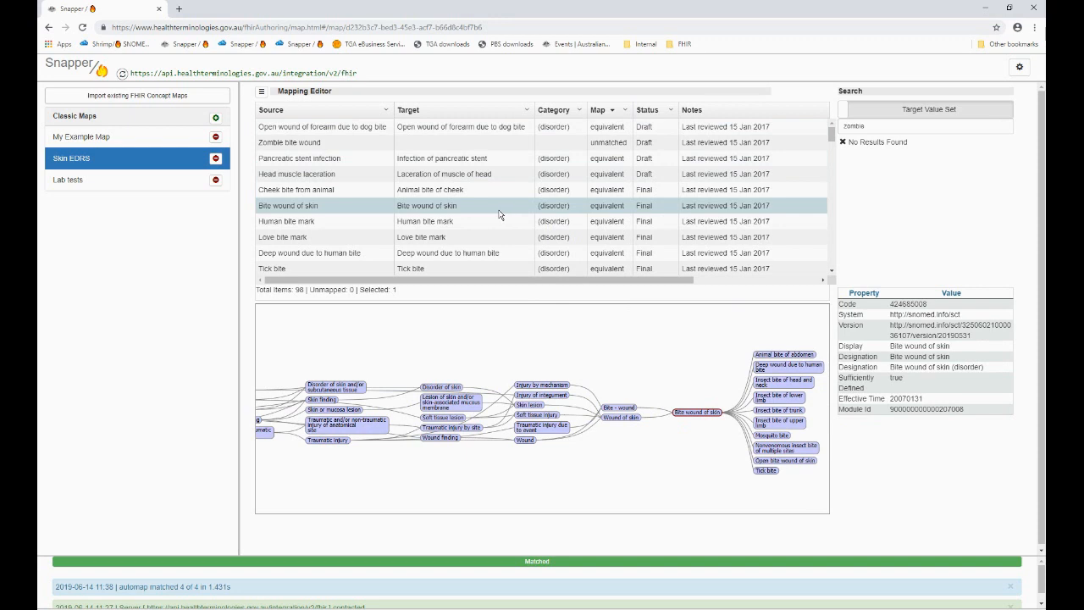
Select all rows of the Skin EDRS map, narrow the selection to those with inactive targets, and review the selected rows
click(263, 92)
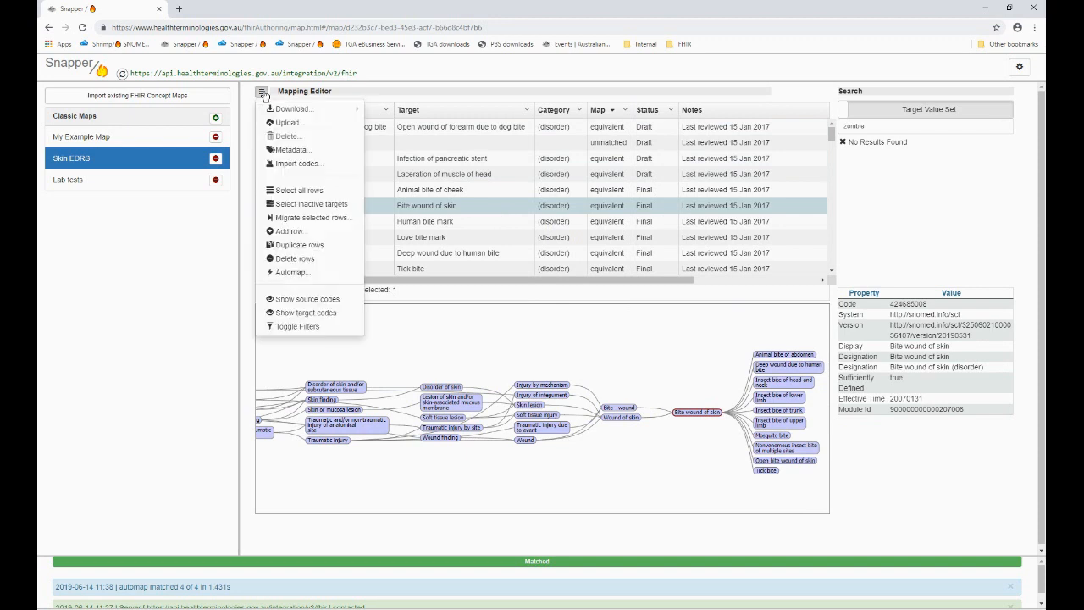
click(286, 190)
click(262, 93)
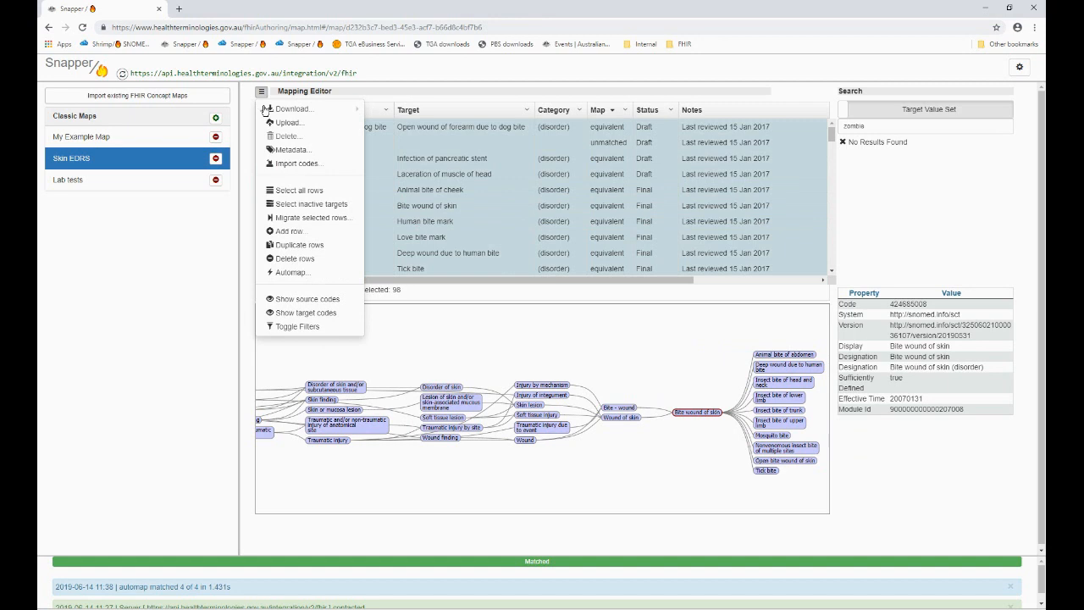
click(287, 205)
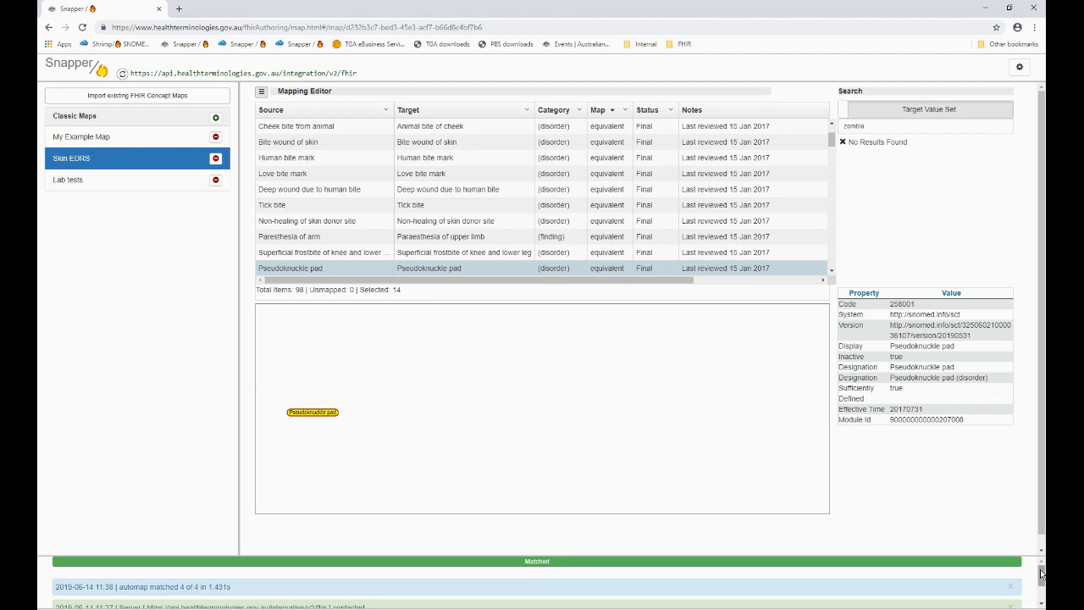
scroll(1043, 594, down, 2)
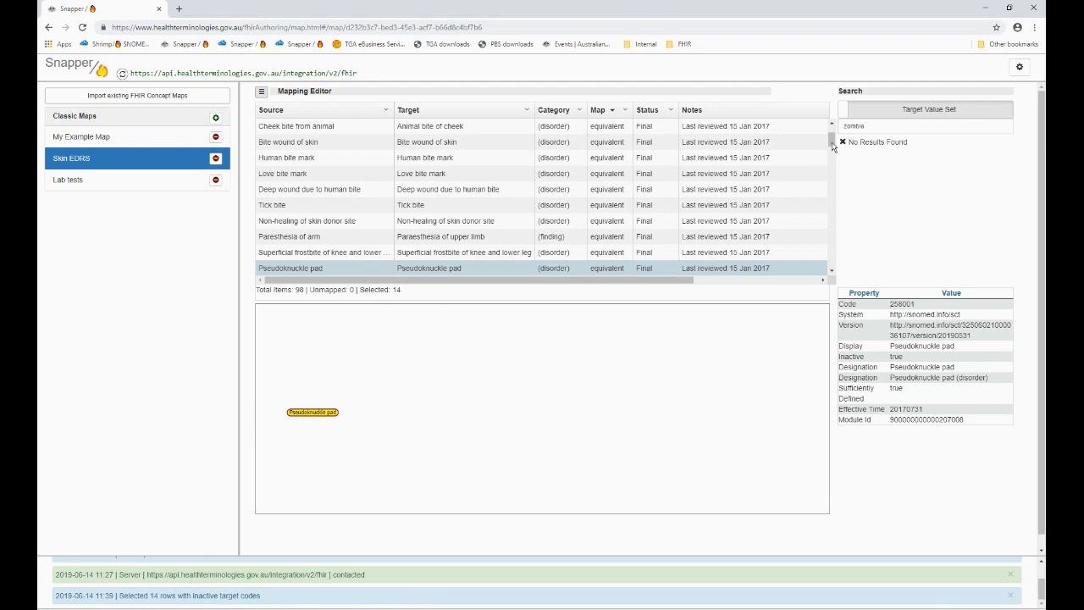
mouse_move(832, 141)
mouse_down()
mouse_move(833, 197)
mouse_move(839, 139)
mouse_up()
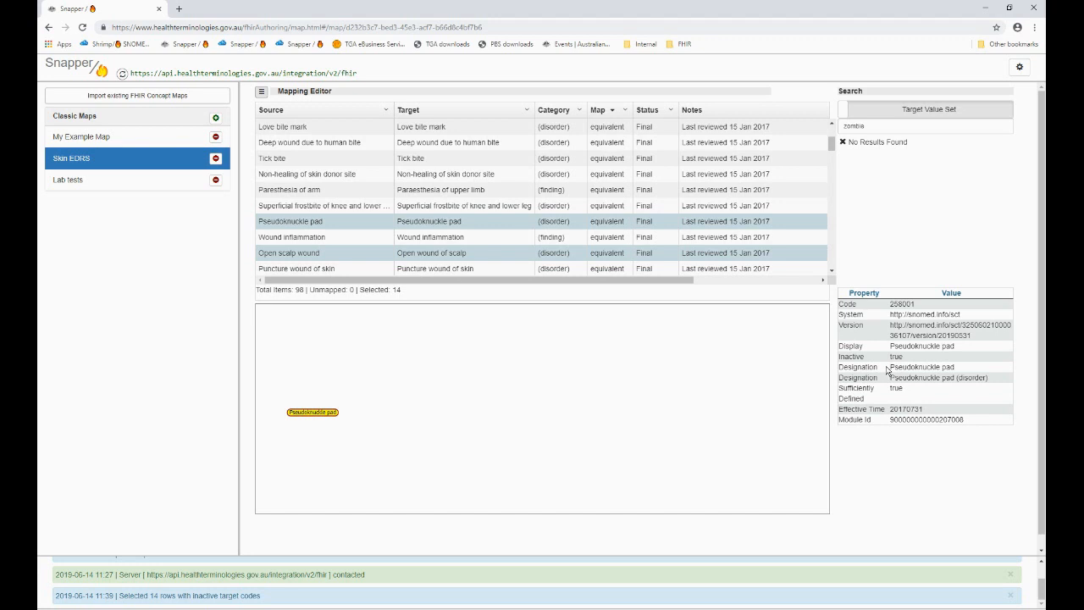
Try to migrate the selected rows' inactive targets using the Replaced By historical association, returning to the choice of association
click(261, 92)
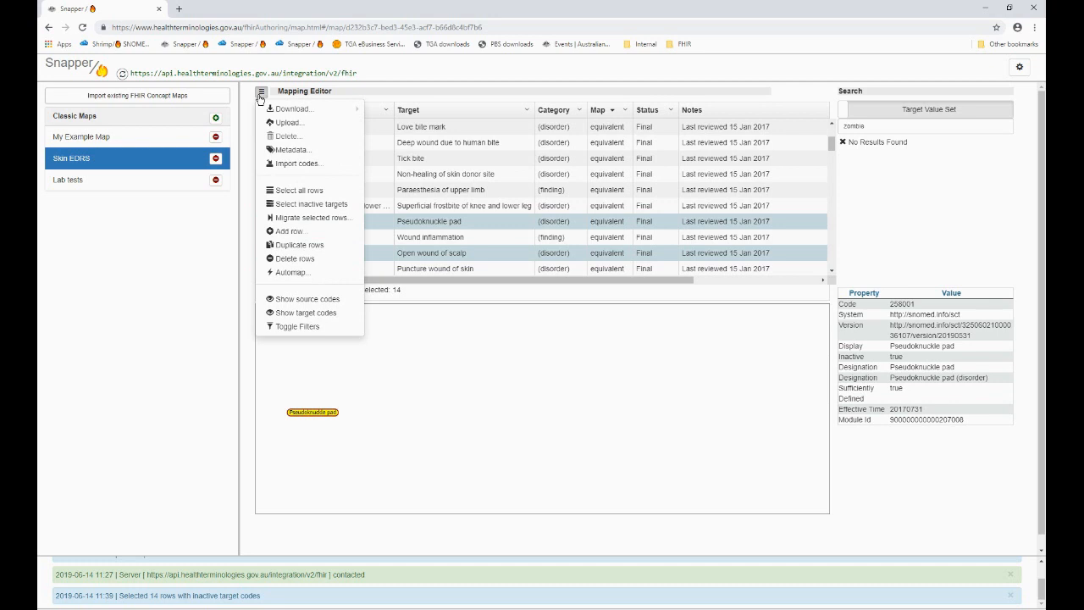
click(283, 217)
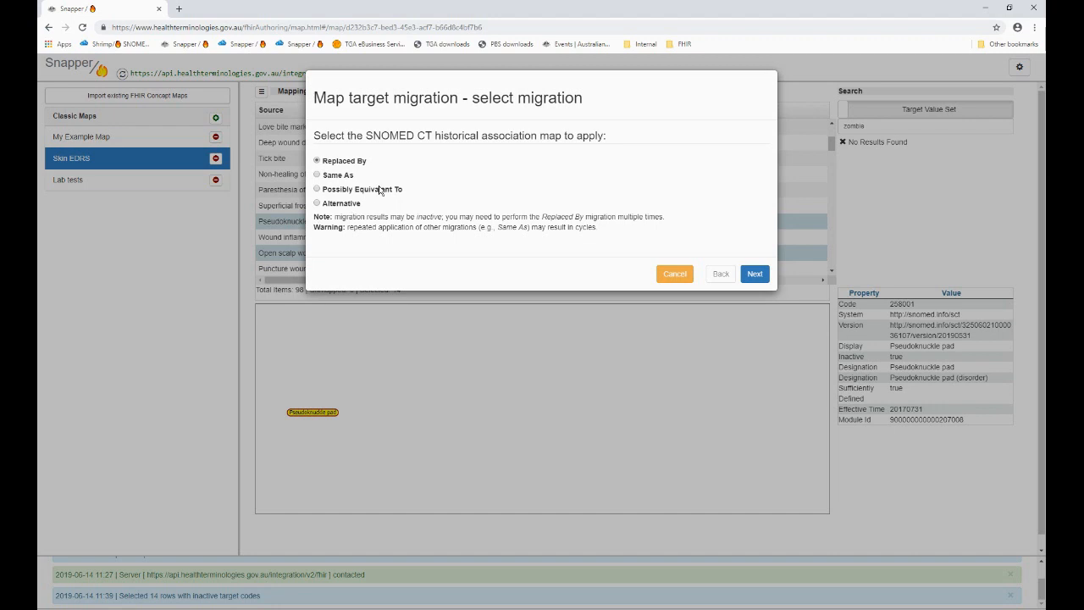
click(752, 280)
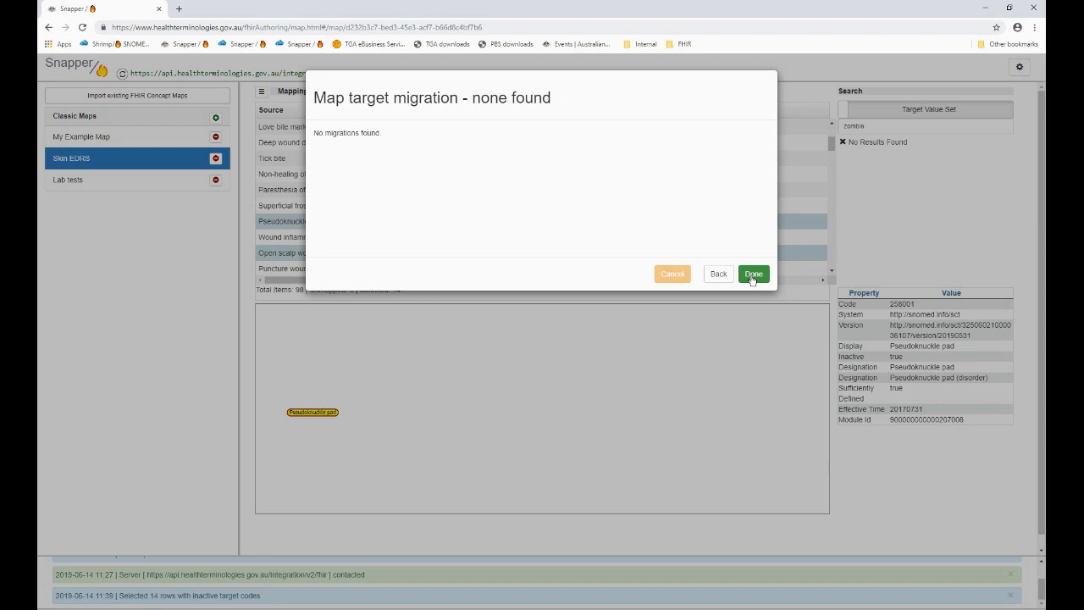
click(719, 274)
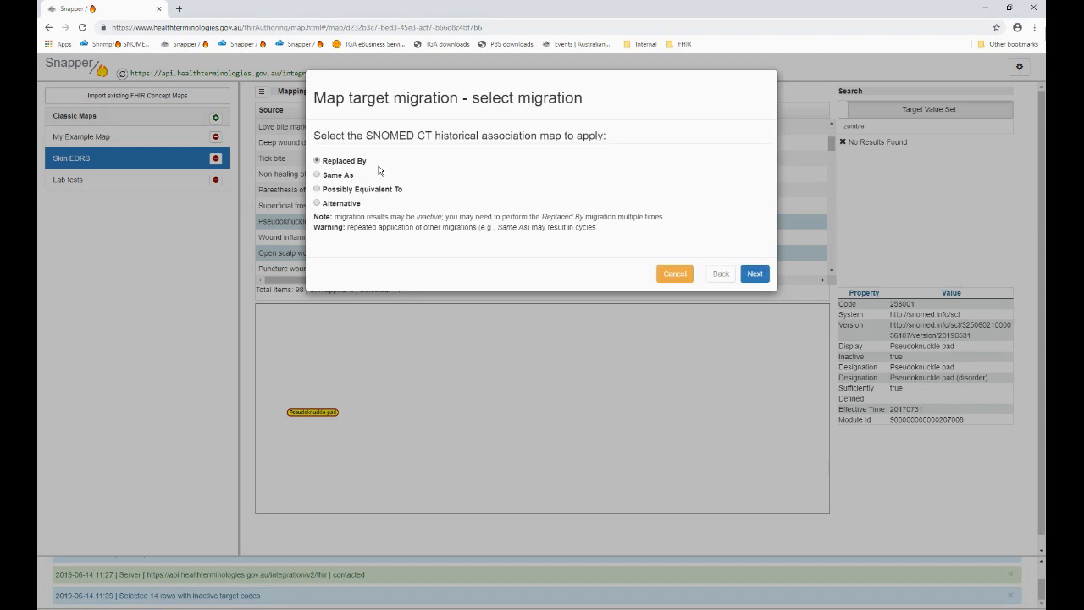
Migrate the selected rows' targets with the Same As association, applying every proposed migration, and inspect the Pseudoknuckle pad row's target
click(347, 180)
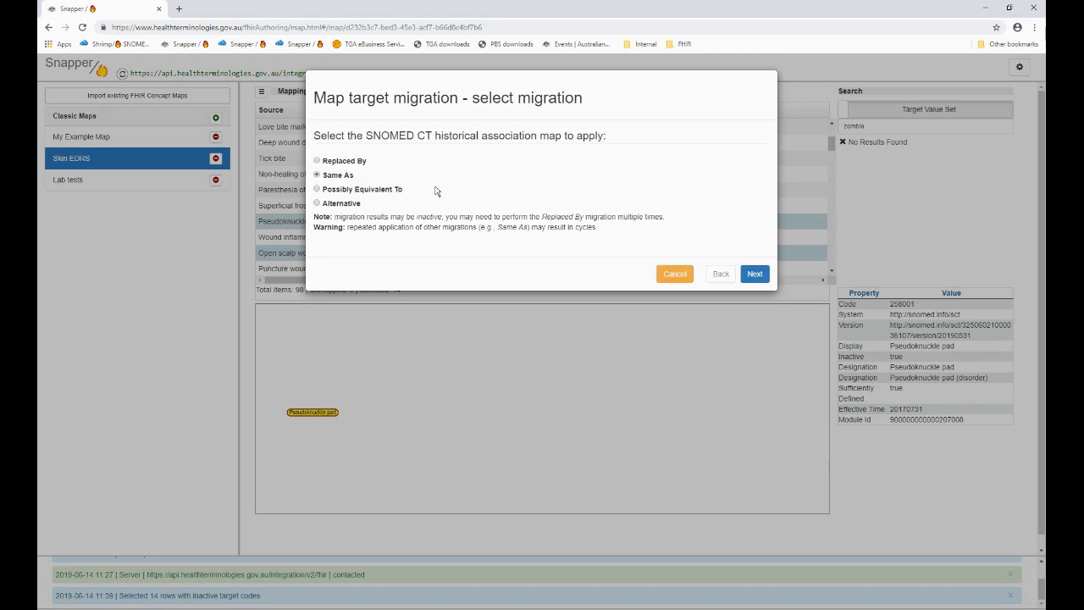
click(754, 272)
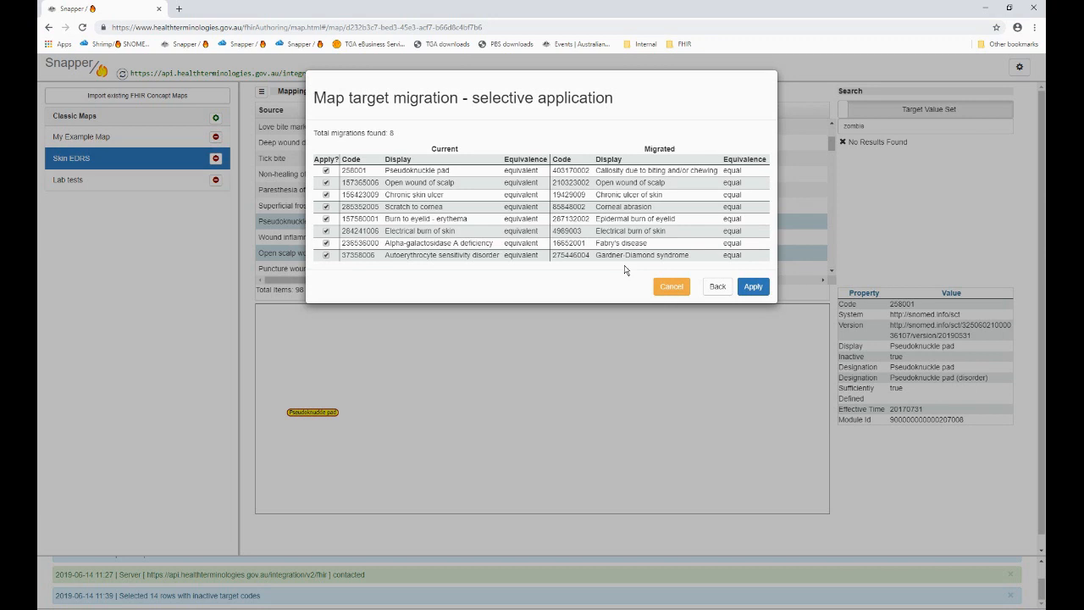
click(752, 287)
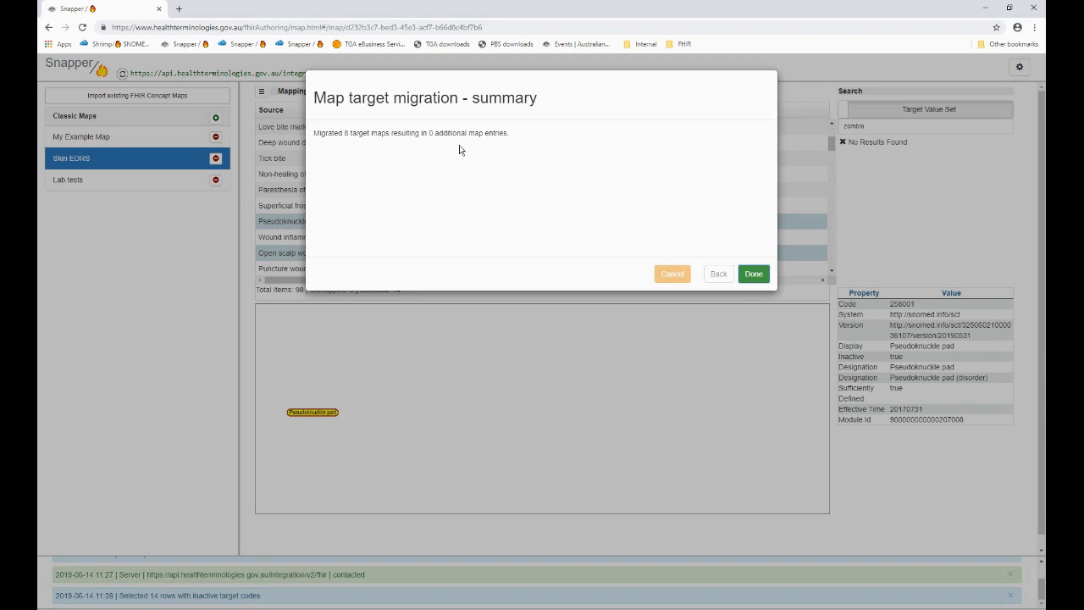
click(752, 273)
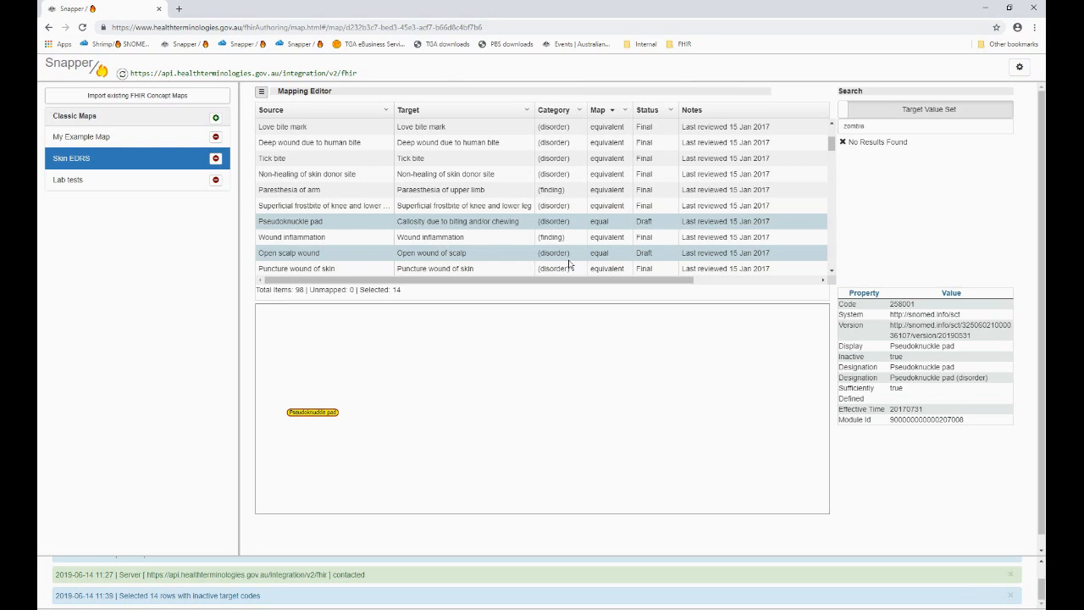
click(425, 227)
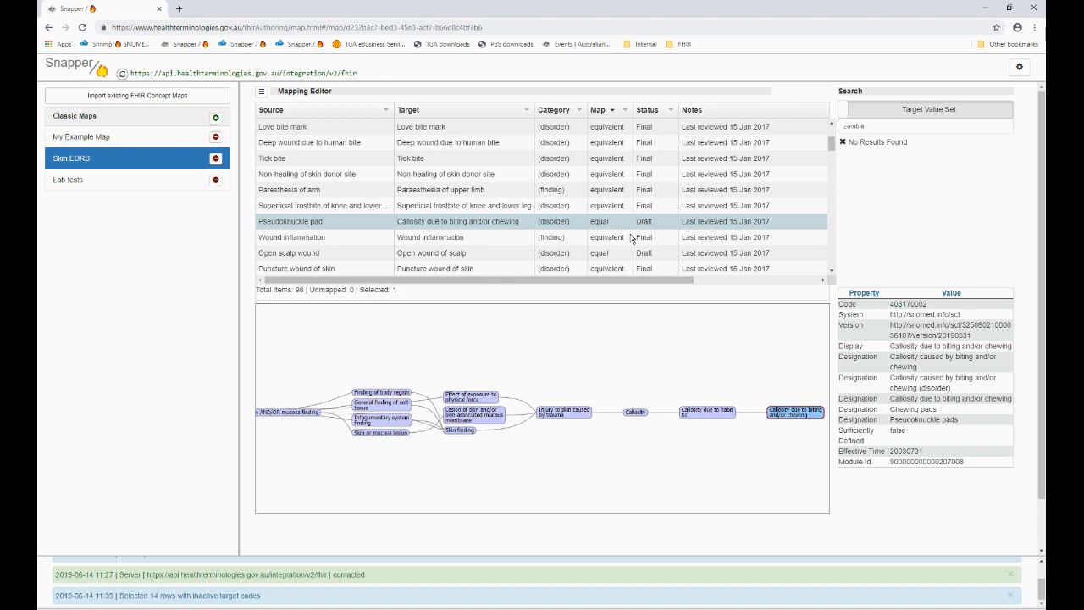
Recheck the whole map by selecting all rows and reselecting only those whose targets remain inactive
click(261, 92)
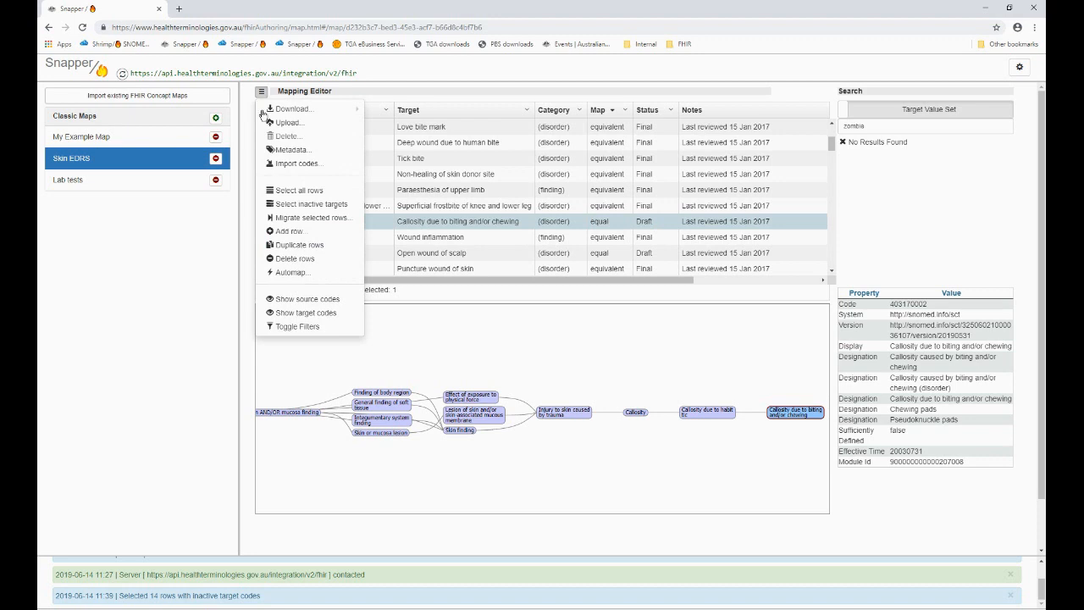
click(288, 191)
click(262, 92)
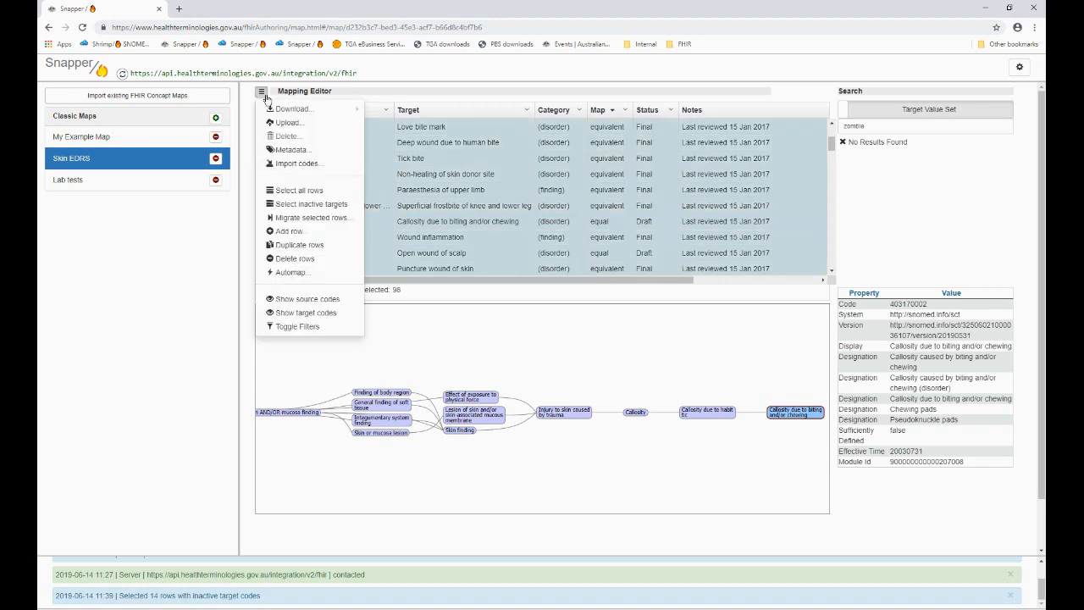
click(284, 207)
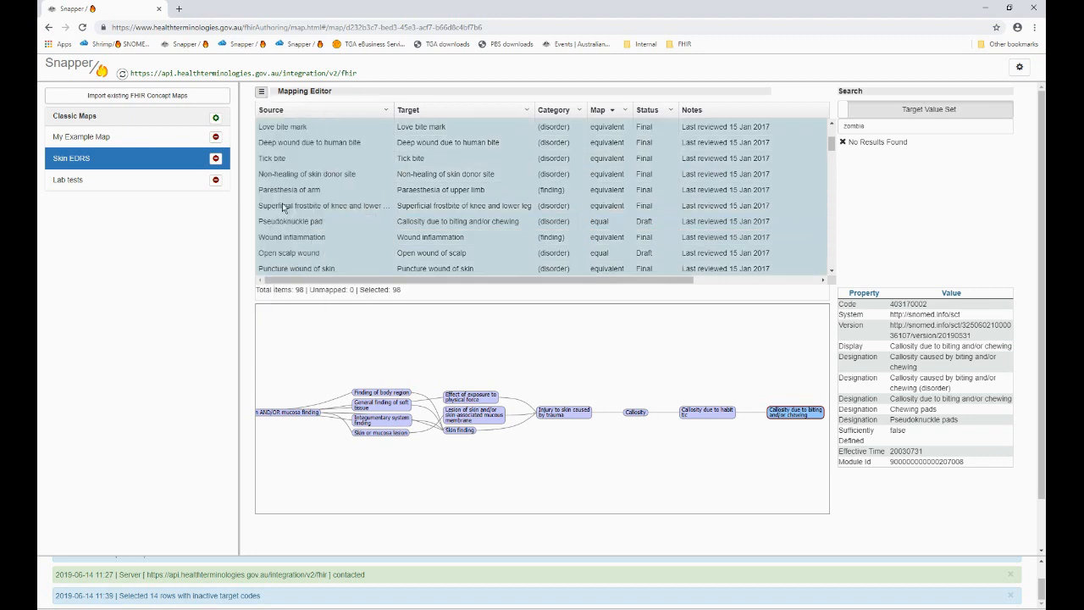